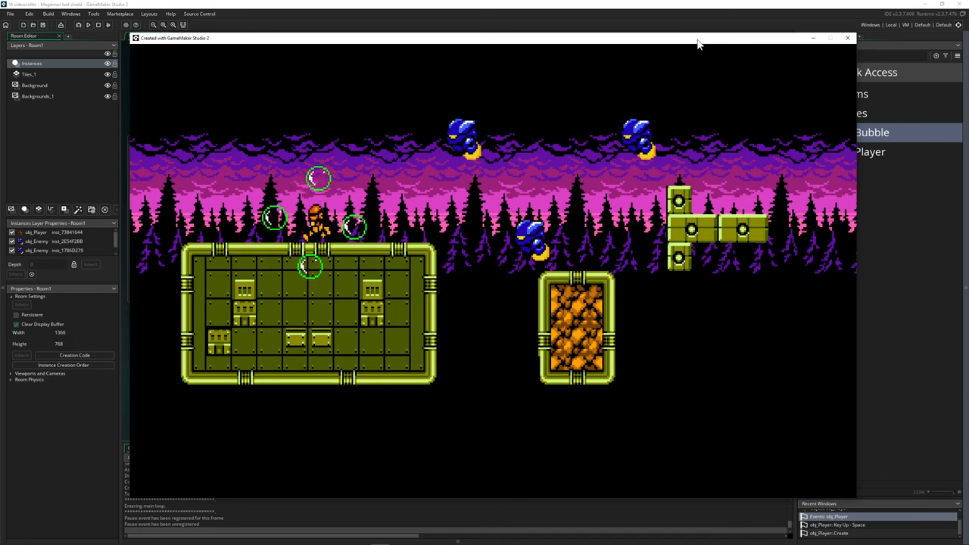
# Step: Fire the bubble shield, respawn it, and walk the player right to watch it orbit
pyautogui.press('space')
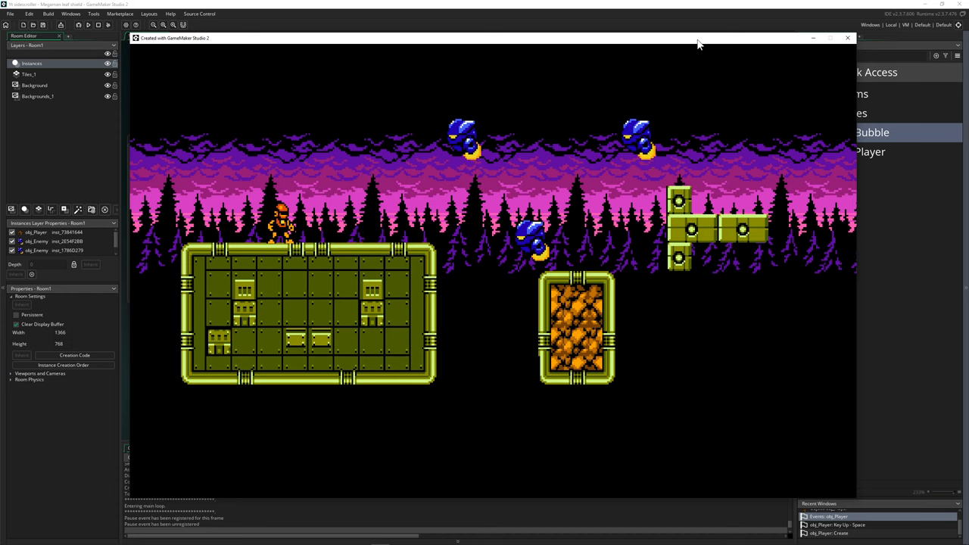
pyautogui.press('space')
pyautogui.press('Right')
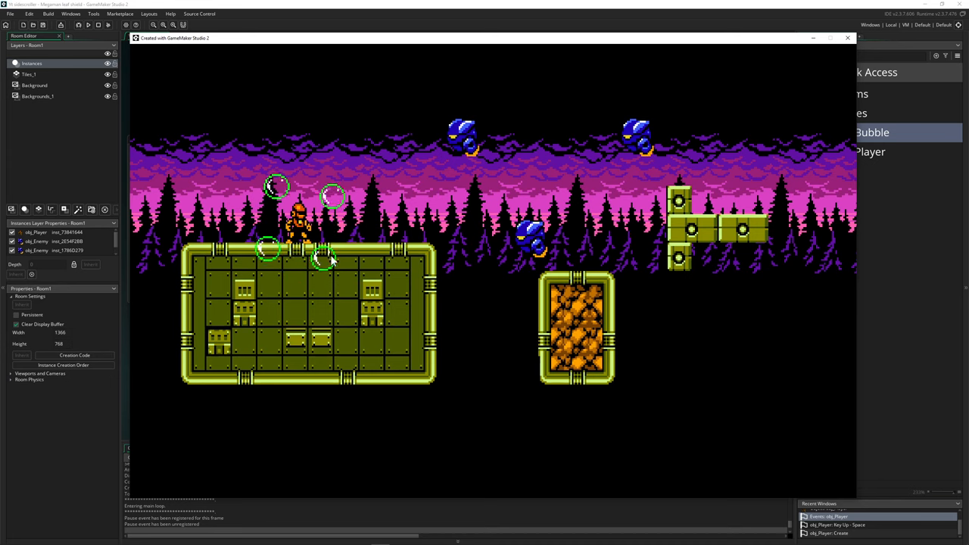
pyautogui.press('Right')
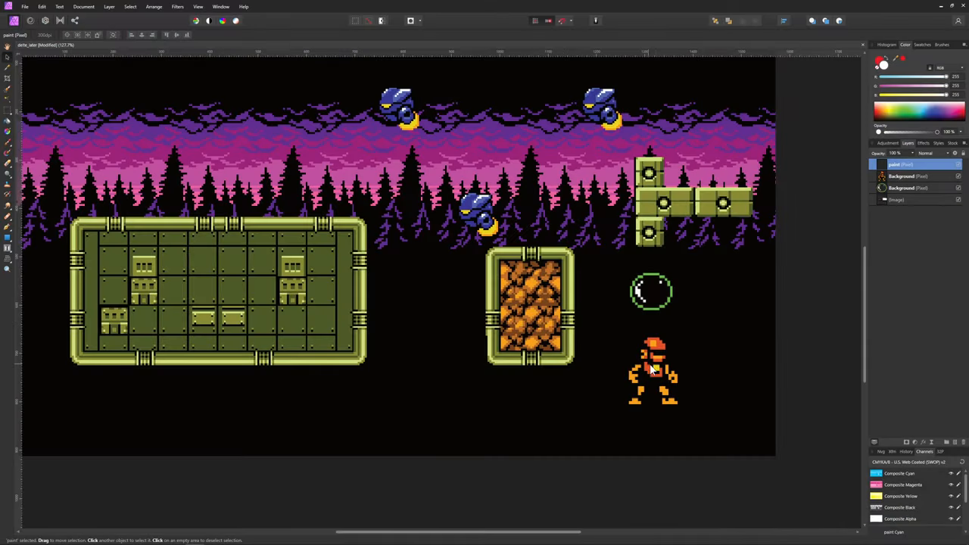
# Step: Reposition the character sprite and move the green bubble down beside him
pyautogui.click(653, 371)
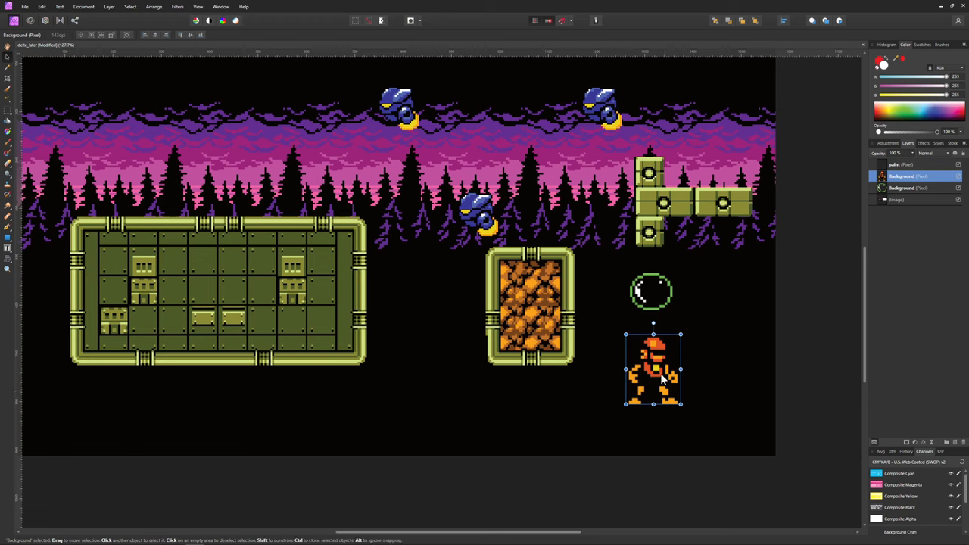
pyautogui.moveTo(666, 378); pyautogui.dragTo(654, 376)
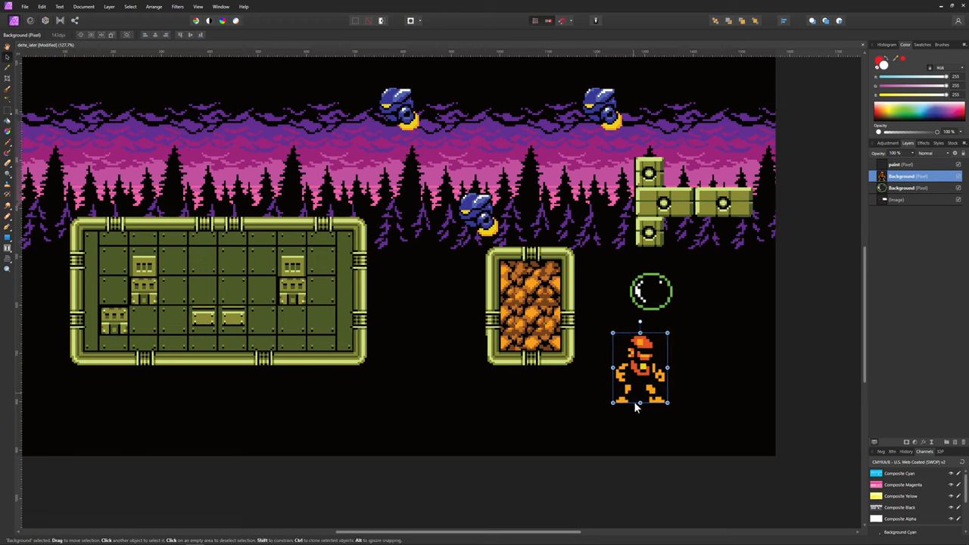
pyautogui.click(655, 286)
pyautogui.moveTo(657, 281); pyautogui.dragTo(649, 389)
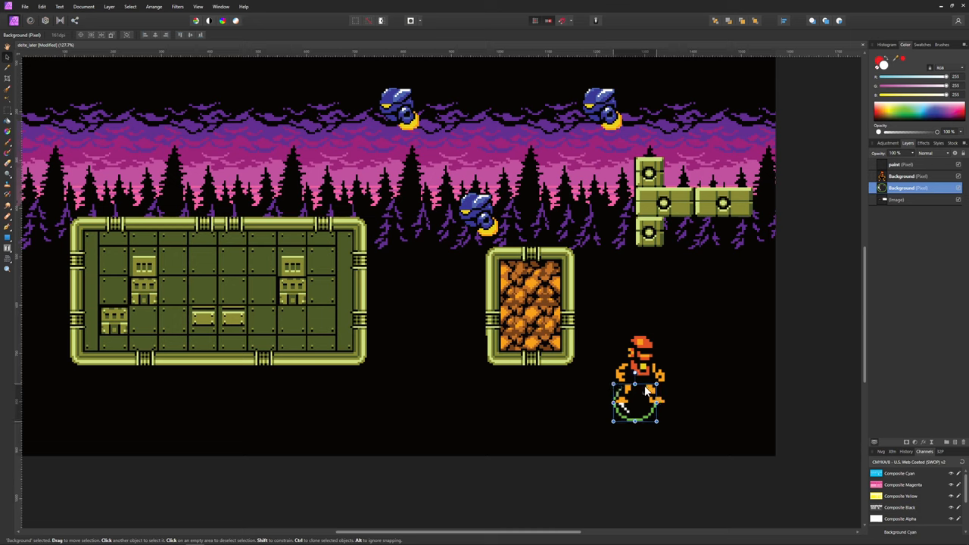
pyautogui.moveTo(649, 390)
pyautogui.mouseDown()
pyautogui.moveTo(685, 334)
pyautogui.moveTo(649, 388)
pyautogui.moveTo(763, 388)
pyautogui.moveTo(738, 394)
pyautogui.mouseUp()
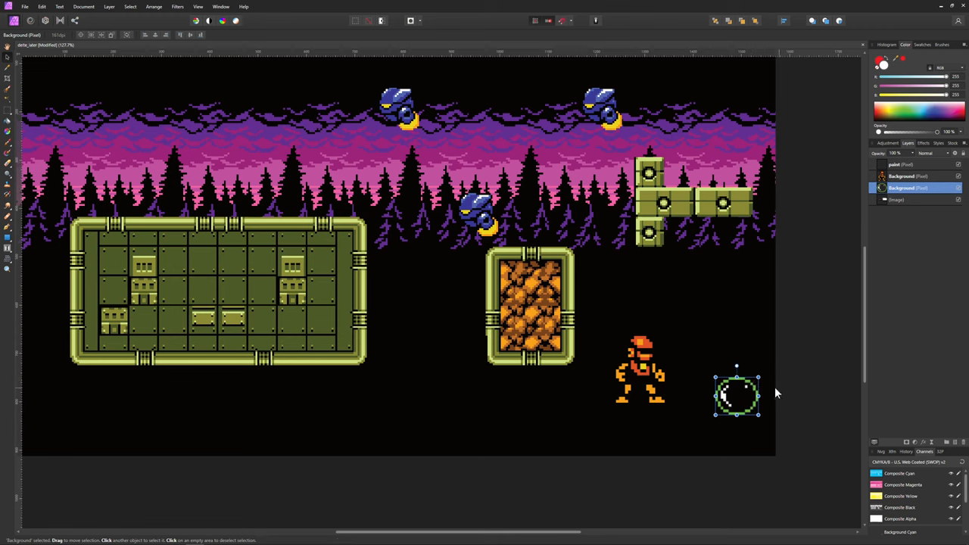
# Step: Duplicate the bubble into copies placed above and beside the character
pyautogui.hotkey('ctrl', 'j')
pyautogui.moveTo(737, 394)
pyautogui.mouseDown()
pyautogui.moveTo(652, 310)
pyautogui.moveTo(642, 263)
pyautogui.moveTo(535, 409)
pyautogui.moveTo(646, 465)
pyautogui.mouseUp()
pyautogui.hotkey('ctrl', 'j')
pyautogui.hotkey('ctrl', 'j')
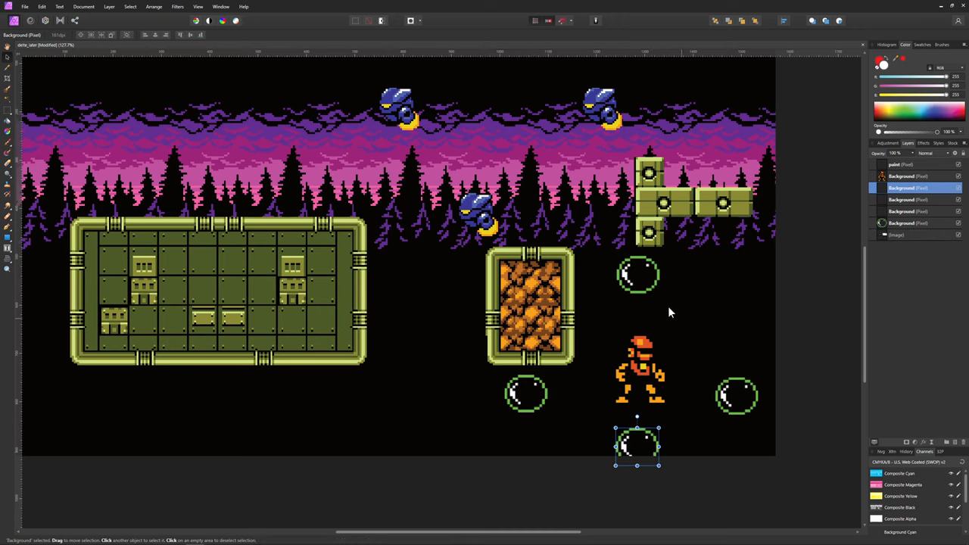
# Step: On the paint layer, draw red arrows from the character up, left/right and down to the bubbles
pyautogui.click(907, 167)
pyautogui.click(9, 148)
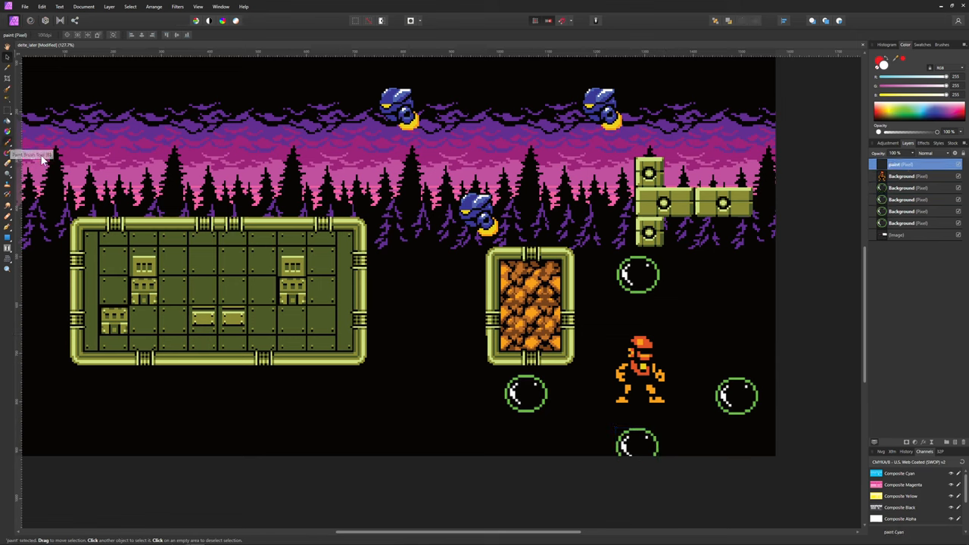
pyautogui.moveTo(640, 402)
pyautogui.mouseDown()
pyautogui.moveTo(635, 317)
pyautogui.moveTo(648, 311)
pyautogui.mouseUp()
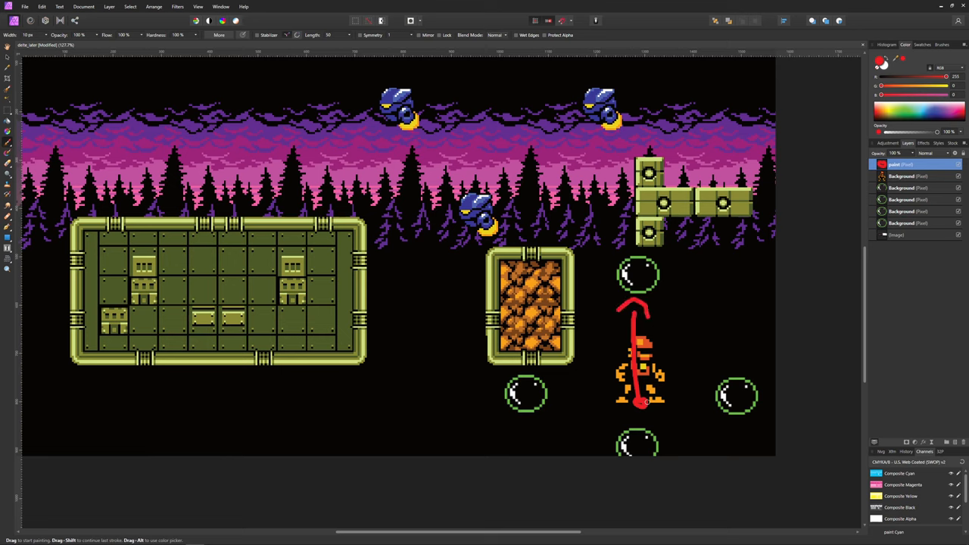
pyautogui.moveTo(642, 402)
pyautogui.mouseDown()
pyautogui.moveTo(680, 401)
pyautogui.moveTo(701, 415)
pyautogui.moveTo(574, 400)
pyautogui.moveTo(576, 409)
pyautogui.mouseUp()
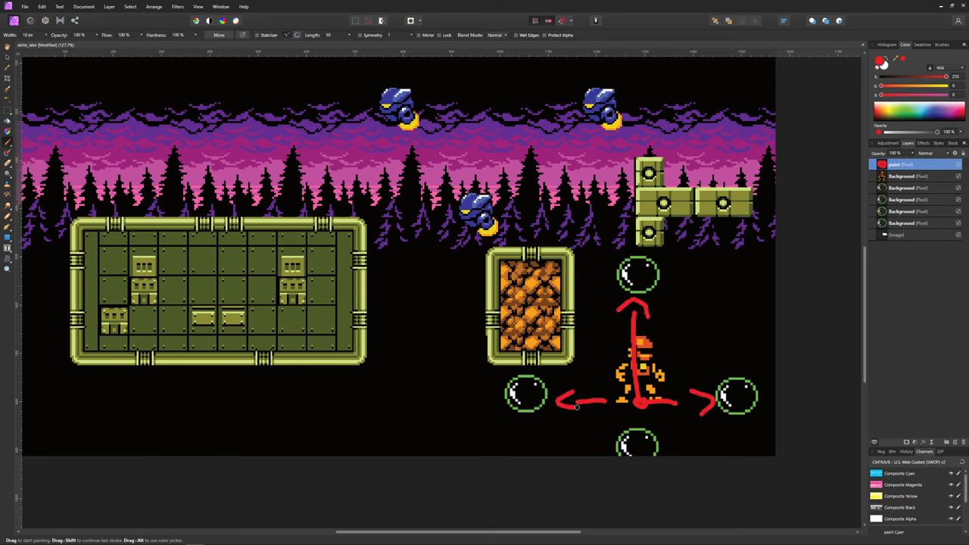
pyautogui.moveTo(641, 408)
pyautogui.mouseDown()
pyautogui.moveTo(639, 426)
pyautogui.moveTo(651, 417)
pyautogui.mouseUp()
# Step: Label the arrows with angles 90, 0 and 180
pyautogui.moveTo(661, 312)
pyautogui.mouseDown()
pyautogui.moveTo(670, 327)
pyautogui.moveTo(690, 325)
pyautogui.mouseUp()
pyautogui.moveTo(693, 366); pyautogui.dragTo(692, 366)
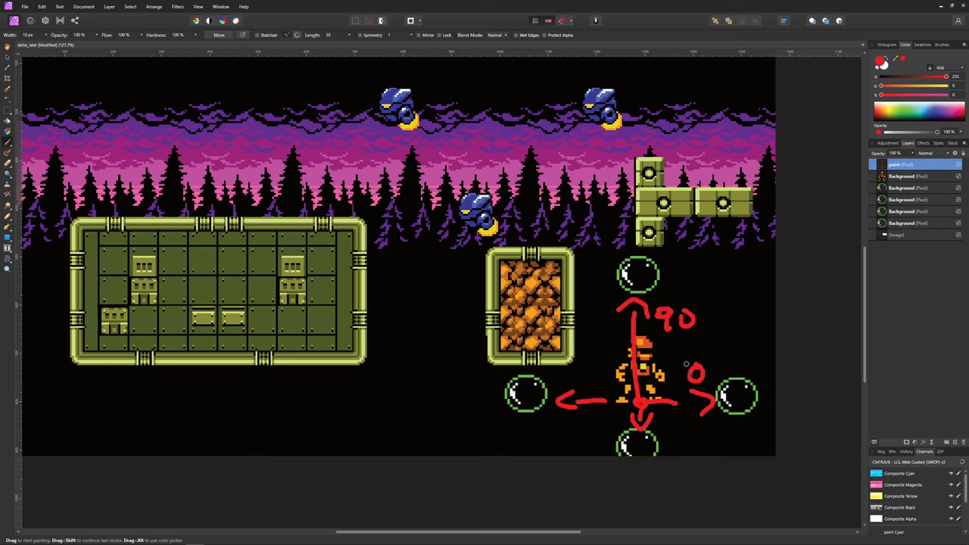
pyautogui.moveTo(574, 362)
pyautogui.mouseDown()
pyautogui.moveTo(577, 378)
pyautogui.moveTo(606, 377)
pyautogui.mouseUp()
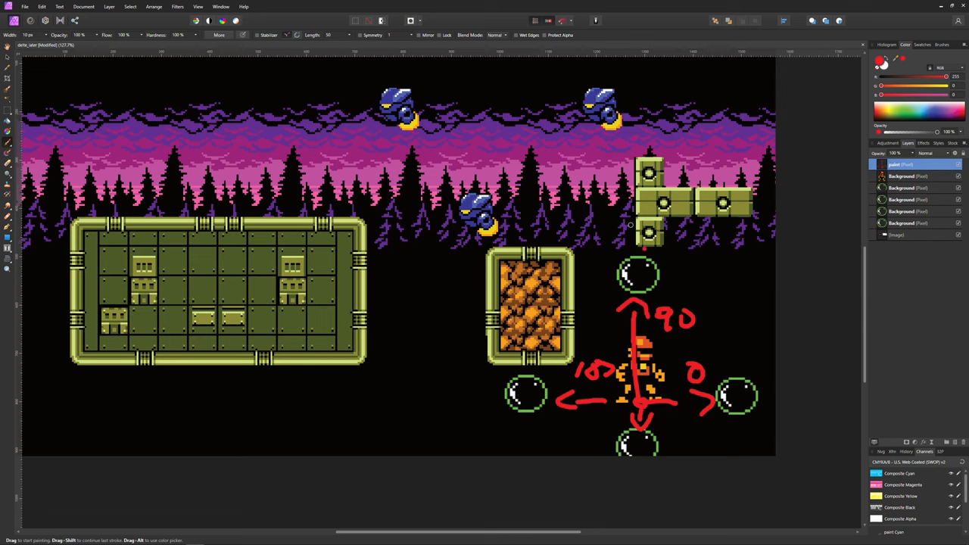
# Step: Adjust the top bubble's position with the Move Tool and return to GameMaker
pyautogui.click(6, 59)
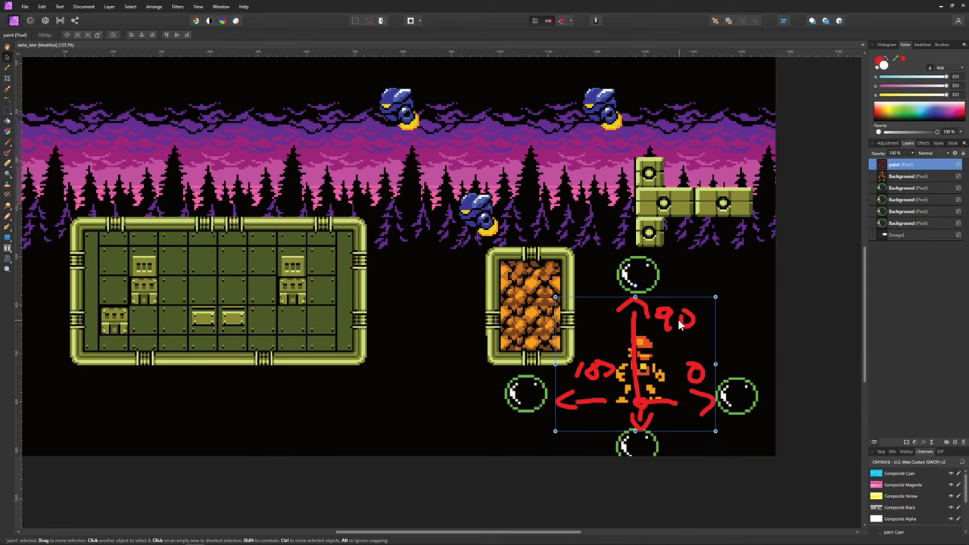
pyautogui.click(642, 268)
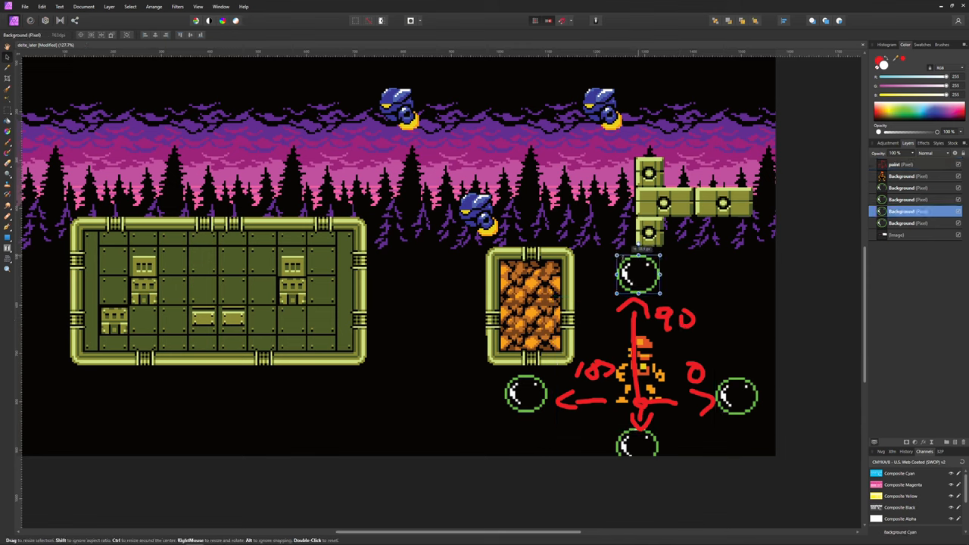
pyautogui.moveTo(641, 268)
pyautogui.mouseDown()
pyautogui.moveTo(533, 341)
pyautogui.moveTo(634, 271)
pyautogui.mouseUp()
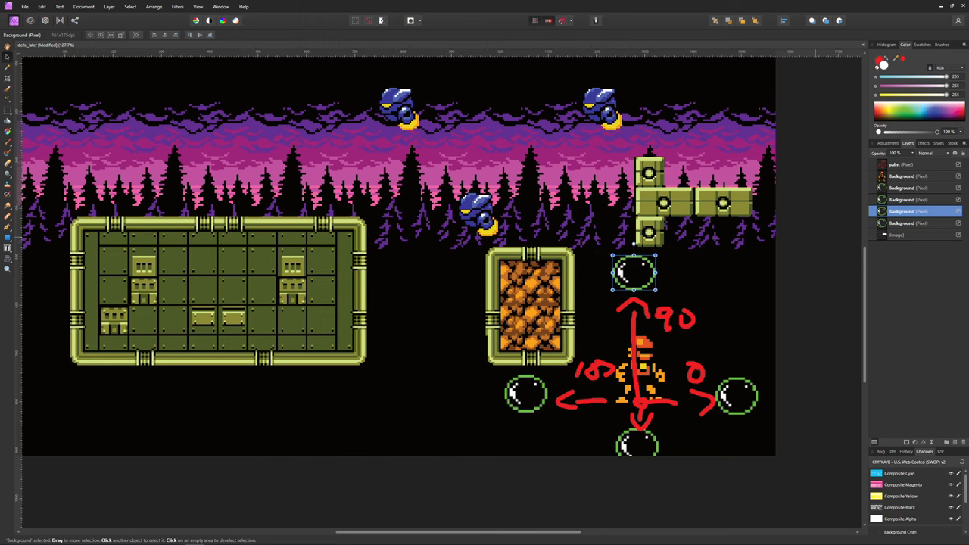
pyautogui.hotkey('alt', 'Tab')
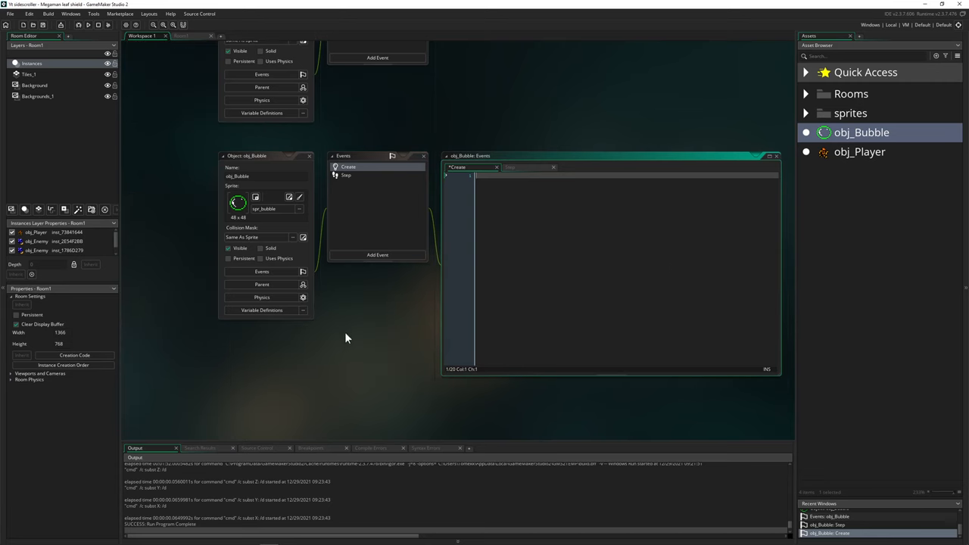
pyautogui.scroll(3, 344, 331)
pyautogui.scroll(-3, 564, 344)
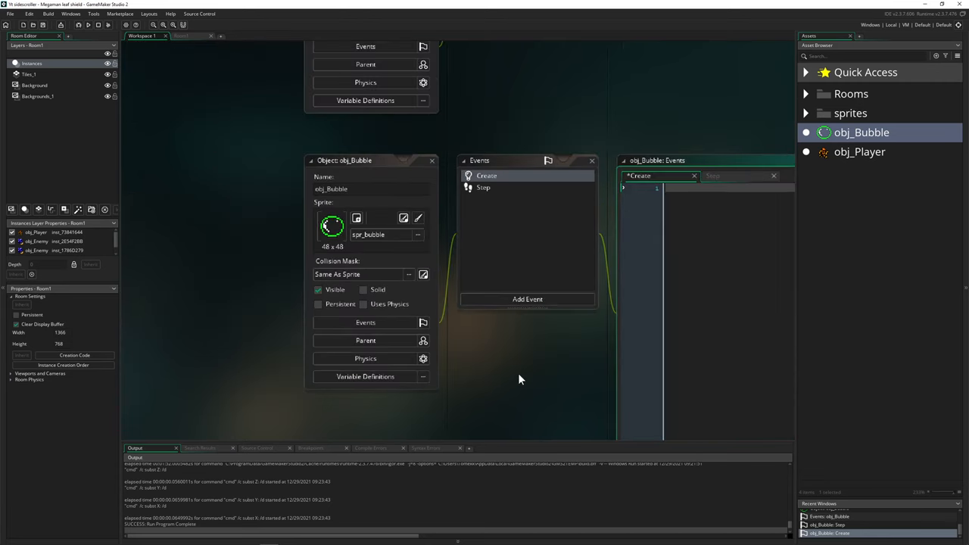
# Step: Add angle = 0; to obj_Bubble's Create event and save
pyautogui.moveTo(515, 367); pyautogui.dragTo(379, 323)
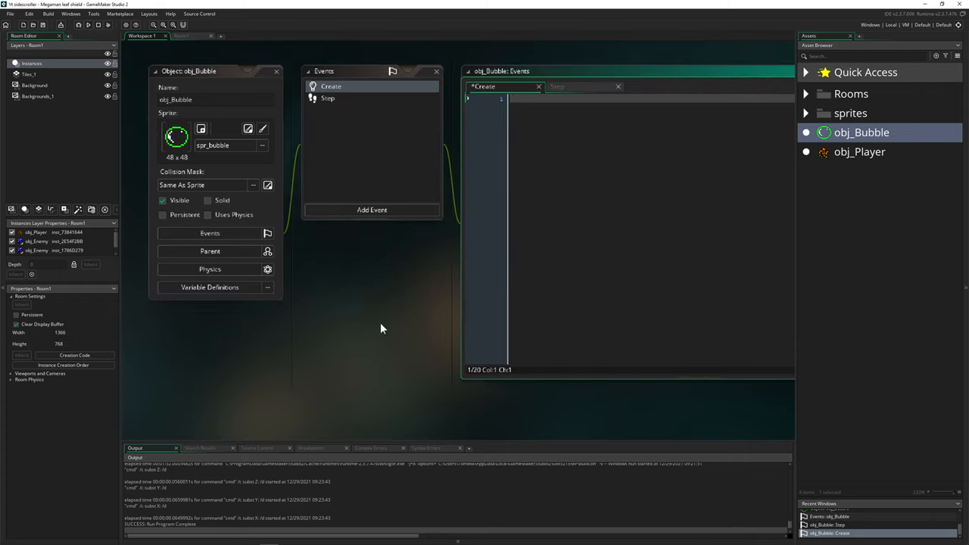
pyautogui.moveTo(441, 440); pyautogui.dragTo(395, 492)
pyautogui.moveTo(395, 455); pyautogui.dragTo(291, 373)
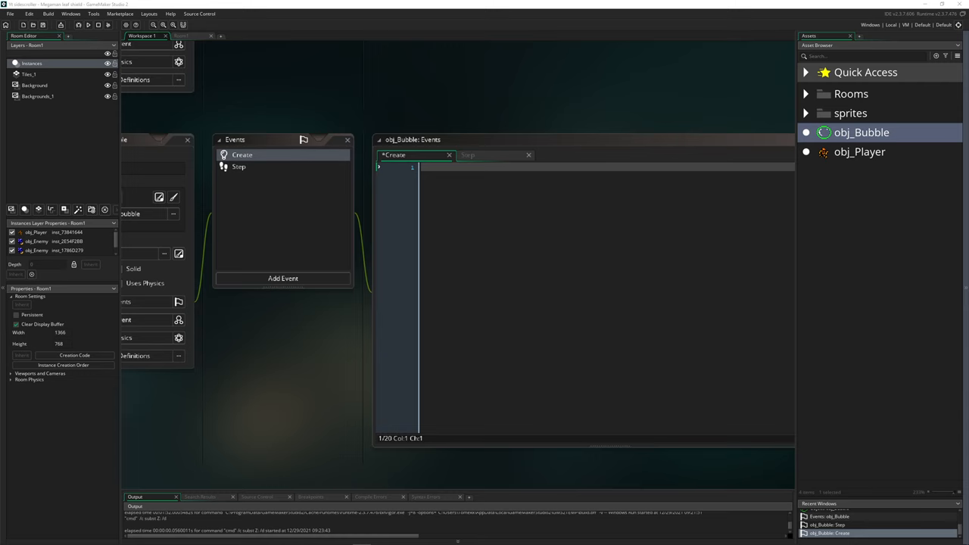
pyautogui.click(422, 218)
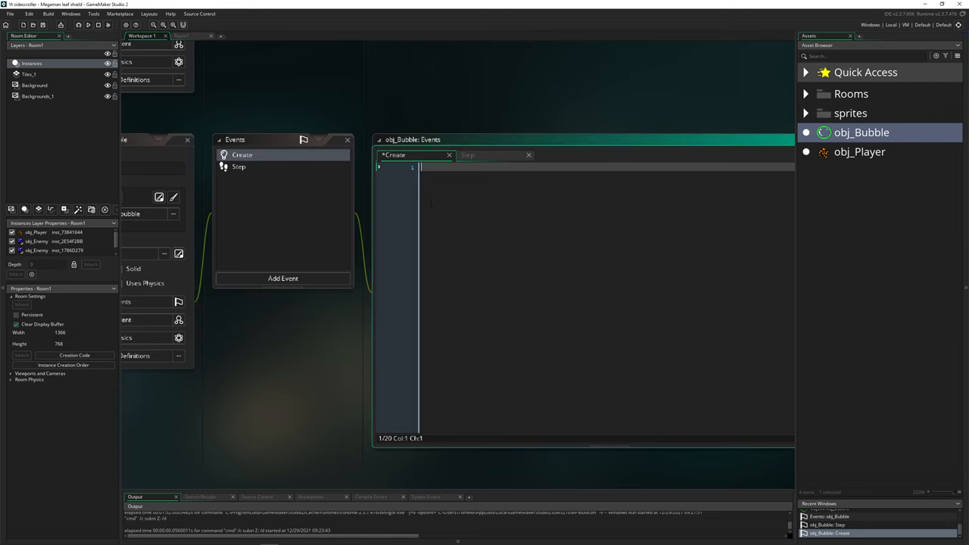
pyautogui.press('Return')
pyautogui.press('Return')
pyautogui.write('angle =')
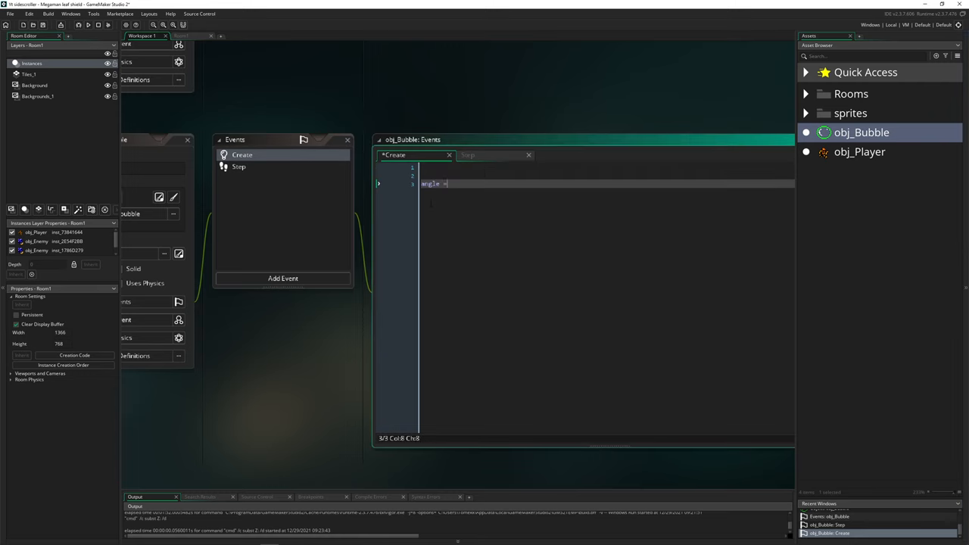
pyautogui.scroll(3, 535, 198)
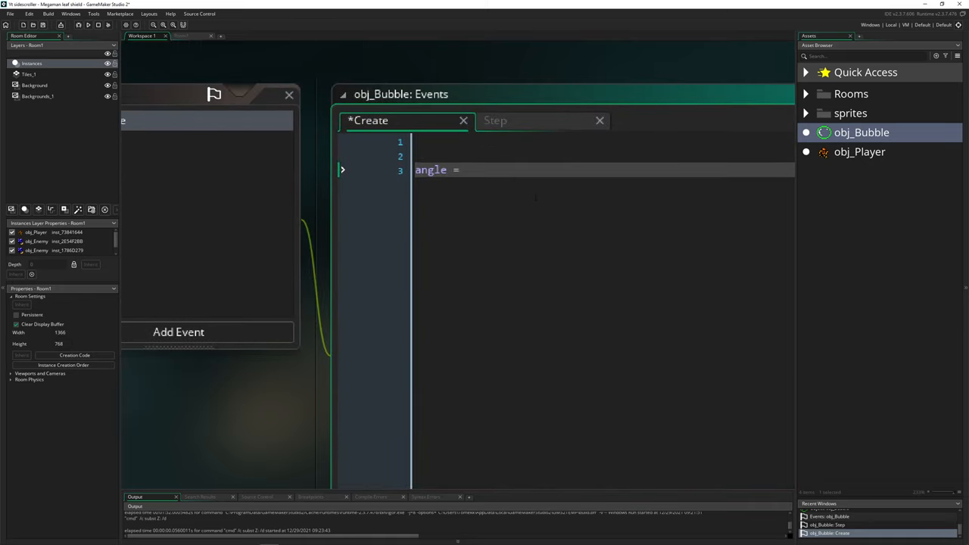
pyautogui.hotkey('ctrl', 's')
# Step: In obj_Bubble's Step event add angle += 5; // counter clockwise, save, and start a new line
pyautogui.click(516, 123)
pyautogui.scroll(-3, 345, 417)
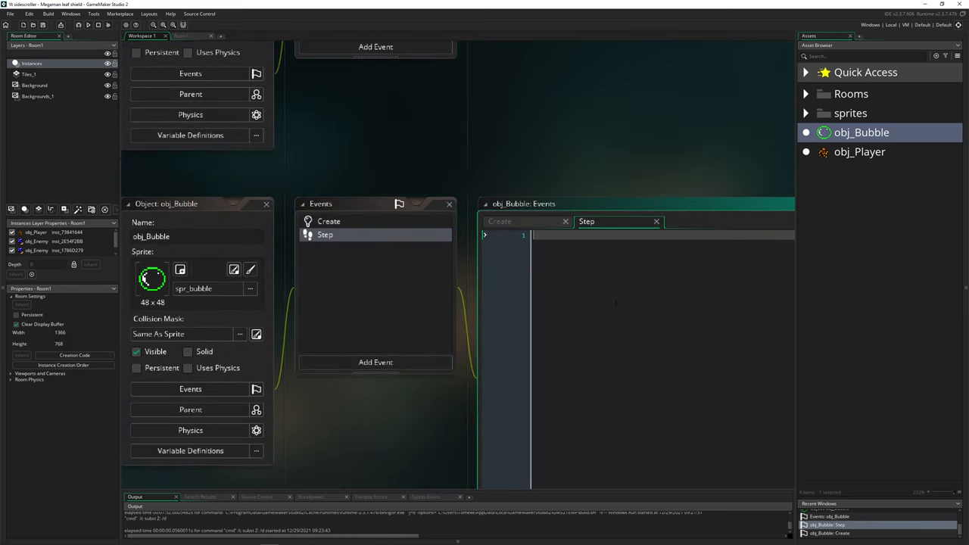
pyautogui.press('Return')
pyautogui.press('Return')
pyautogui.write('angle += 5')
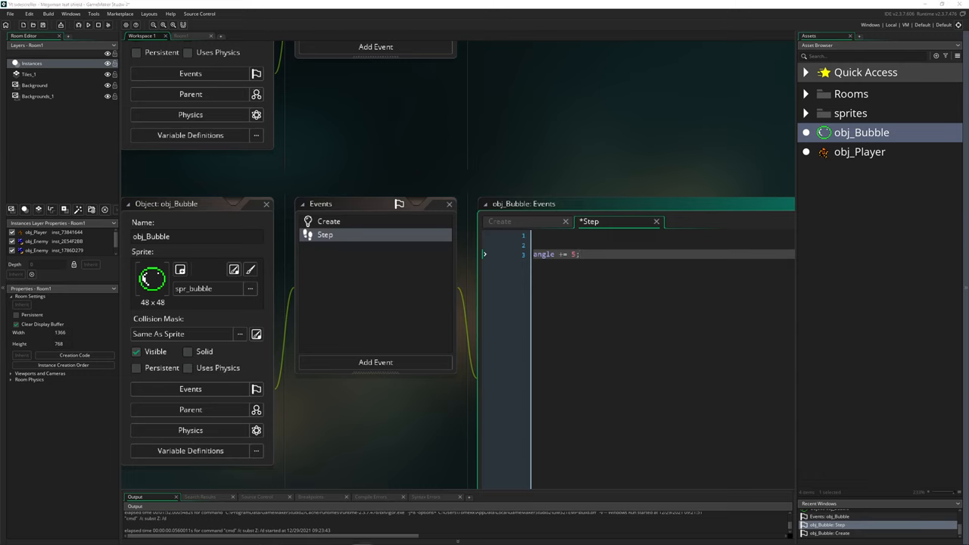
pyautogui.write('// counter clockwise')
pyautogui.hotkey('ctrl', 's')
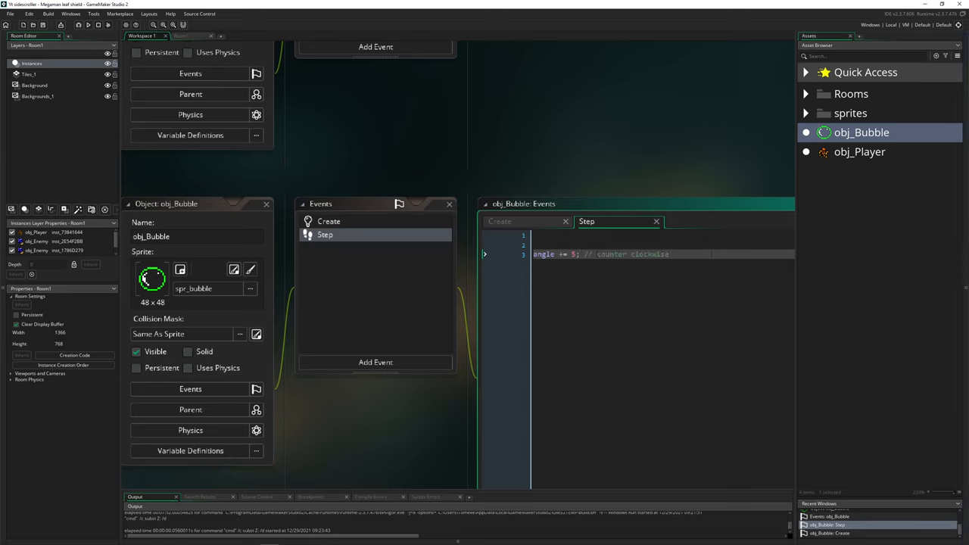
pyautogui.press('Return')
pyautogui.press('Return')
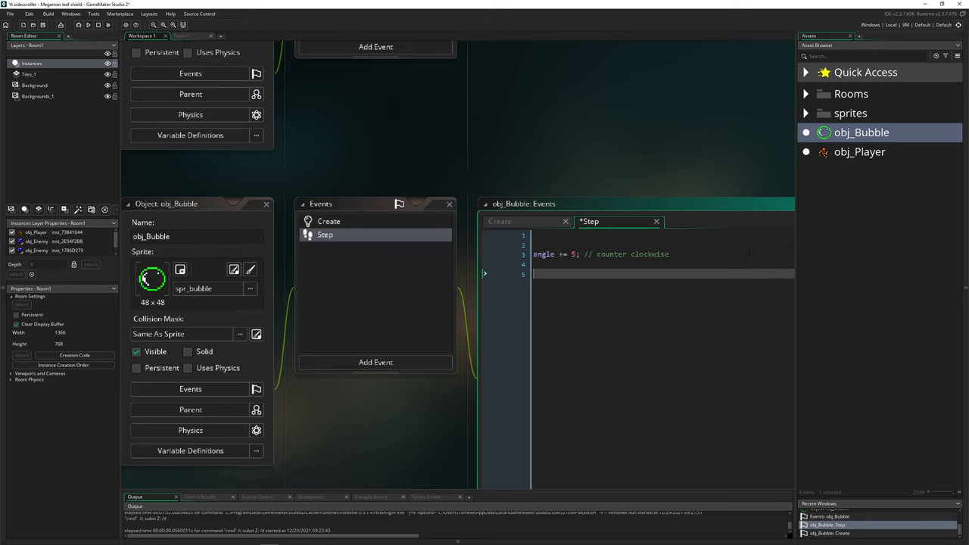
pyautogui.scroll(-3, 425, 436)
pyautogui.scroll(3, 420, 423)
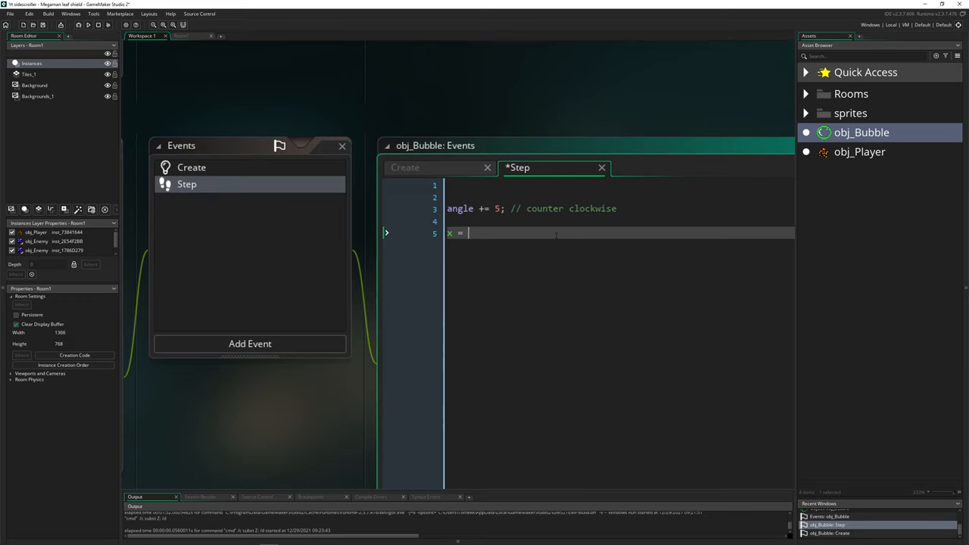
# Step: Write x = obj_Player.x + lengthdir_x(80, ...) on line 5, pasting the obj_Player name
pyautogui.click(861, 155)
pyautogui.click(862, 155)
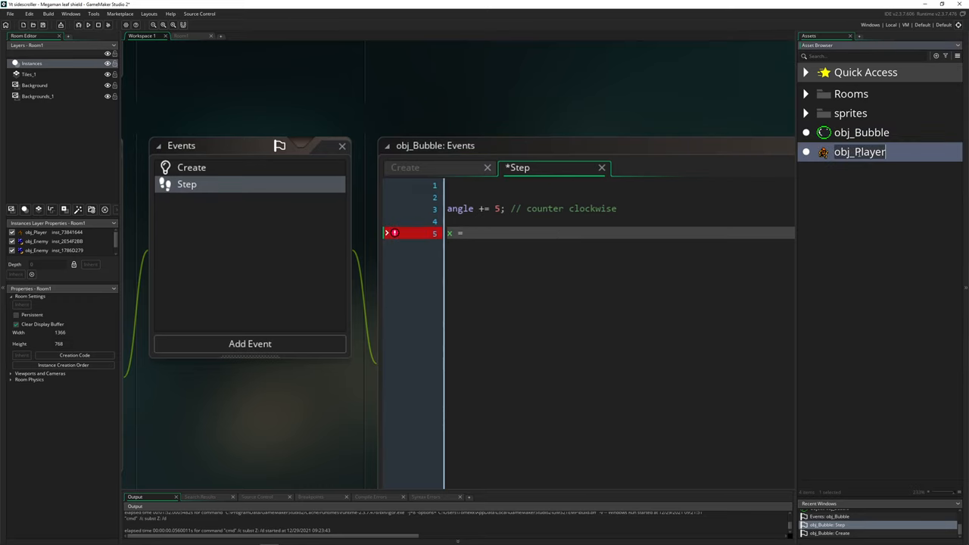
pyautogui.click(665, 239)
pyautogui.write('obj_Player')
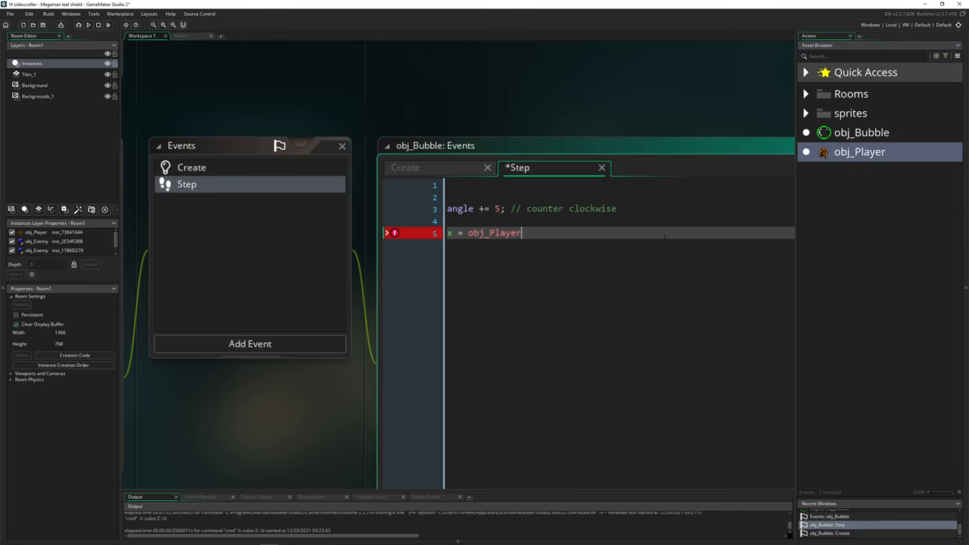
pyautogui.write('.x')
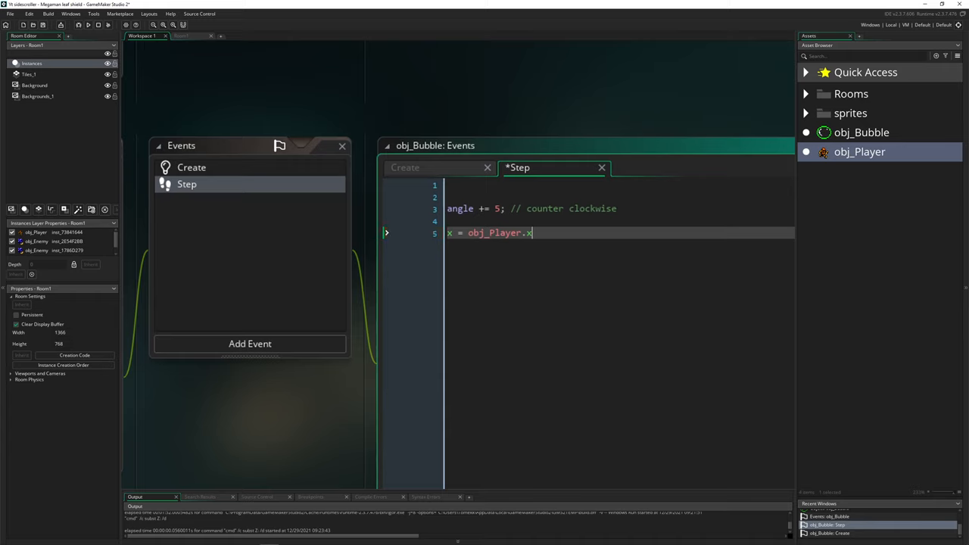
pyautogui.moveTo(357, 491); pyautogui.dragTo(358, 538)
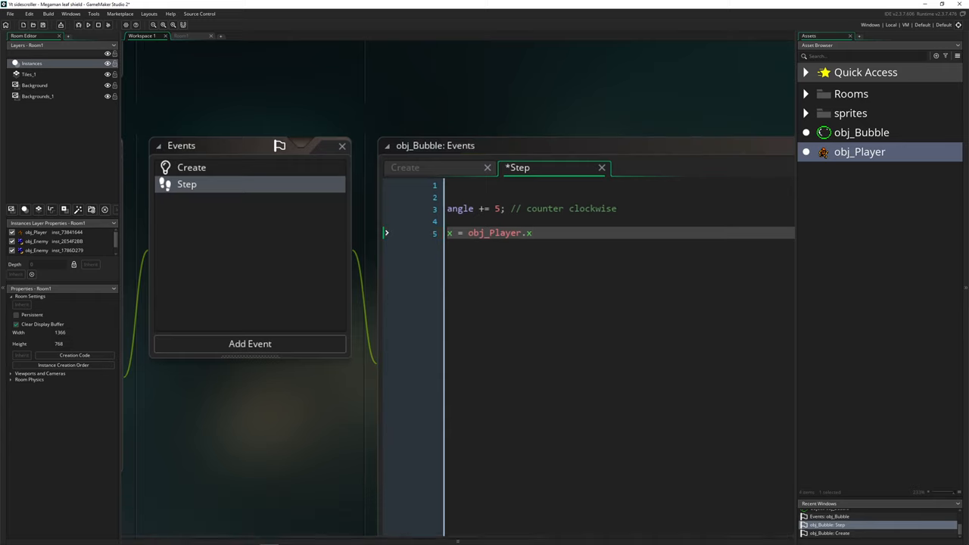
pyautogui.click(544, 236)
pyautogui.write('+ len')
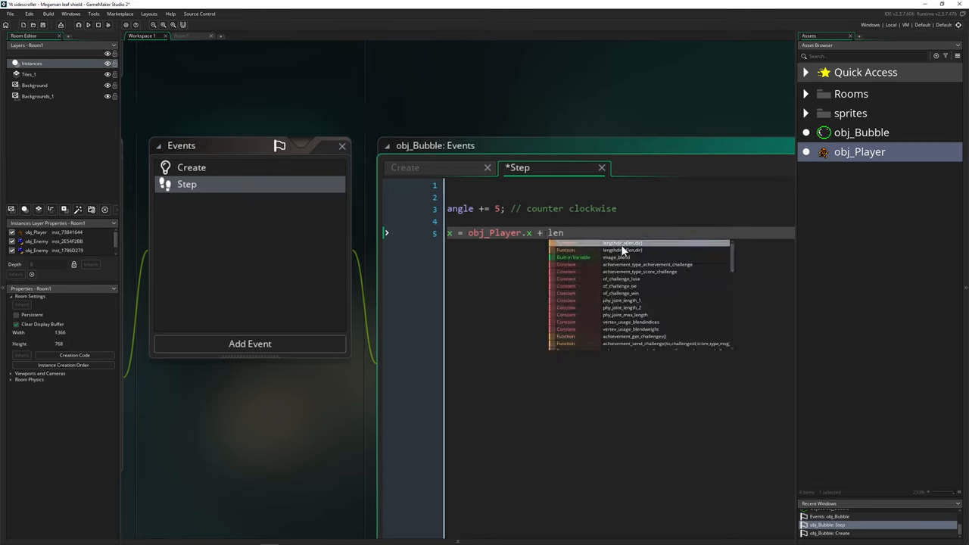
pyautogui.click(629, 246)
pyautogui.write('(')
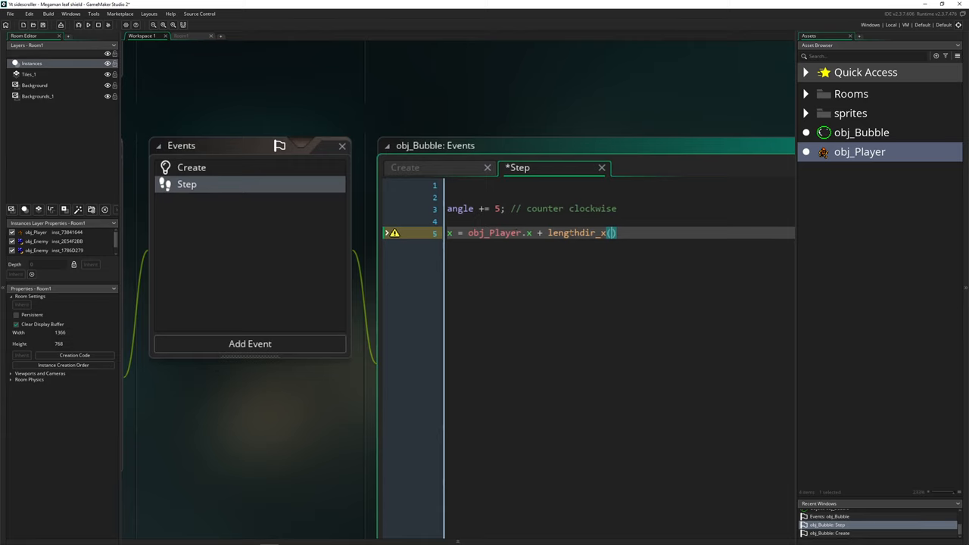
pyautogui.moveTo(532, 233); pyautogui.dragTo(480, 234)
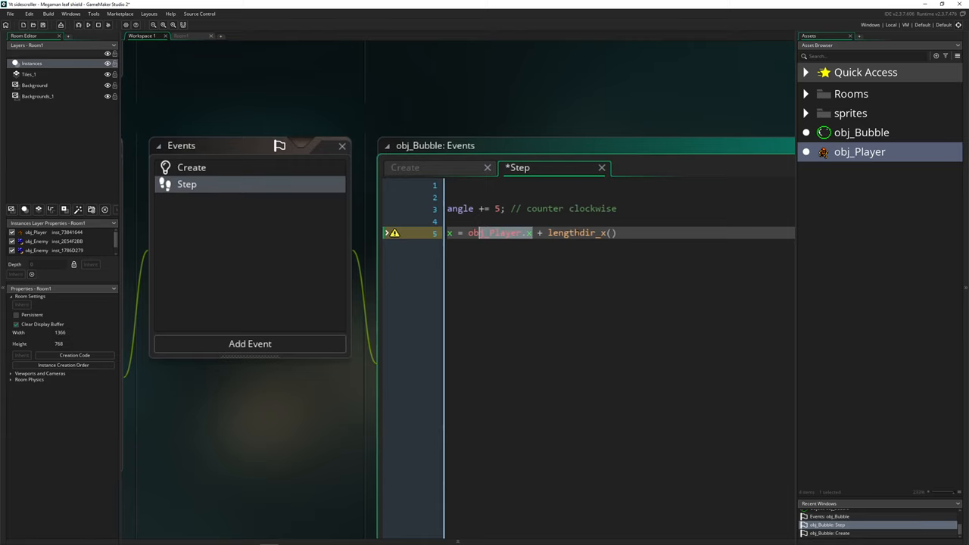
pyautogui.click(612, 233)
pyautogui.scroll(-3, 493, 446)
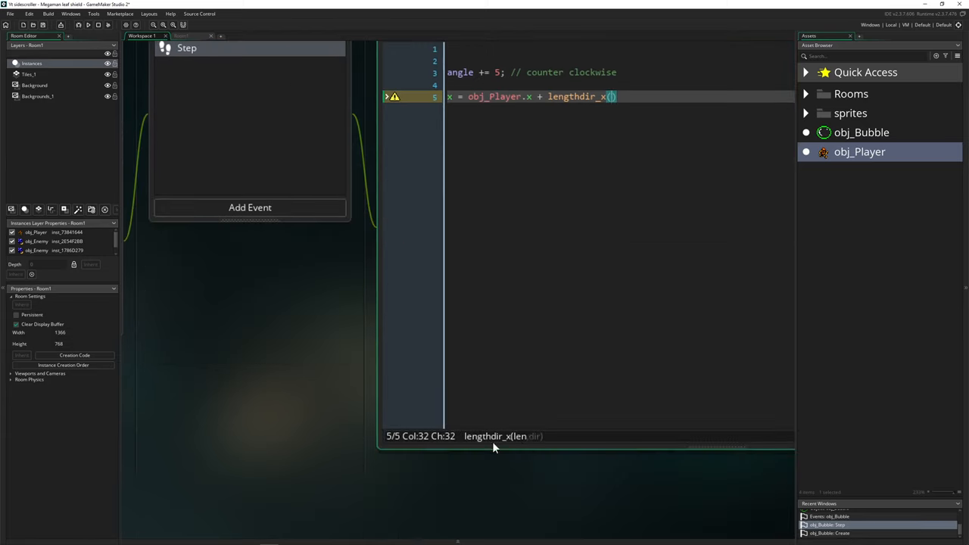
pyautogui.moveTo(522, 447); pyautogui.dragTo(522, 325)
pyautogui.scroll(2, 521, 326)
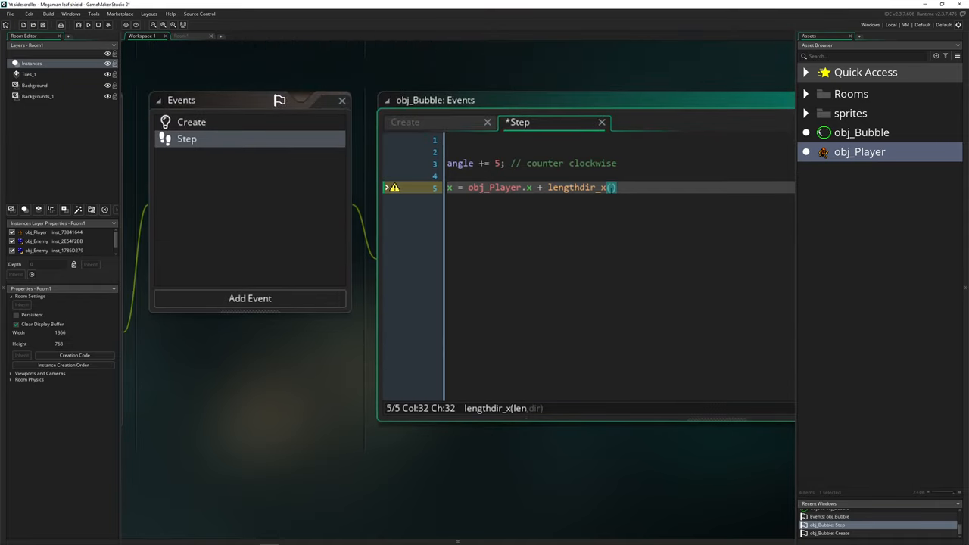
pyautogui.write('30,')
# Step: Paste the angle variable as lengthdir_x's second argument and save
pyautogui.doubleClick(459, 162)
pyautogui.hotkey('ctrl', 'c')
pyautogui.click(633, 187)
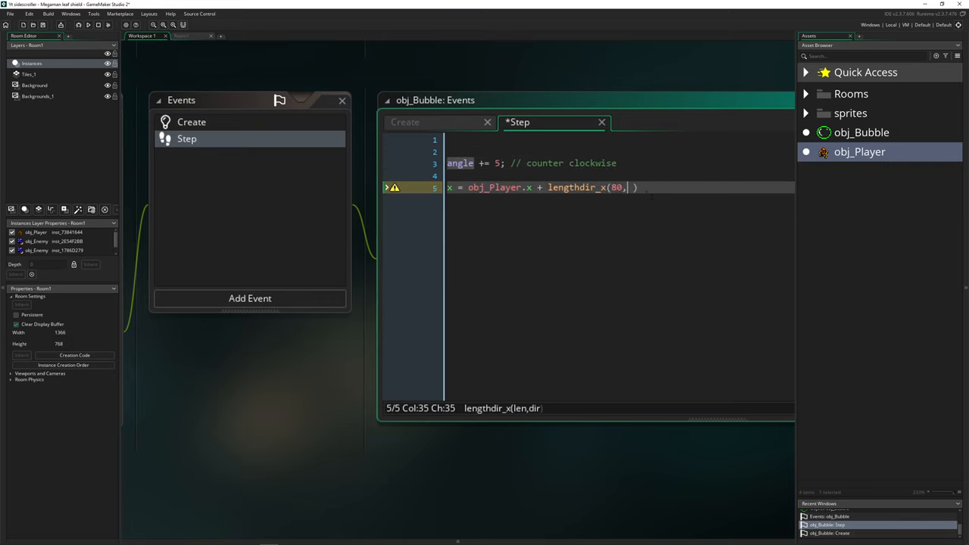
pyautogui.hotkey('ctrl', 'v')
pyautogui.press('End')
pyautogui.write(';')
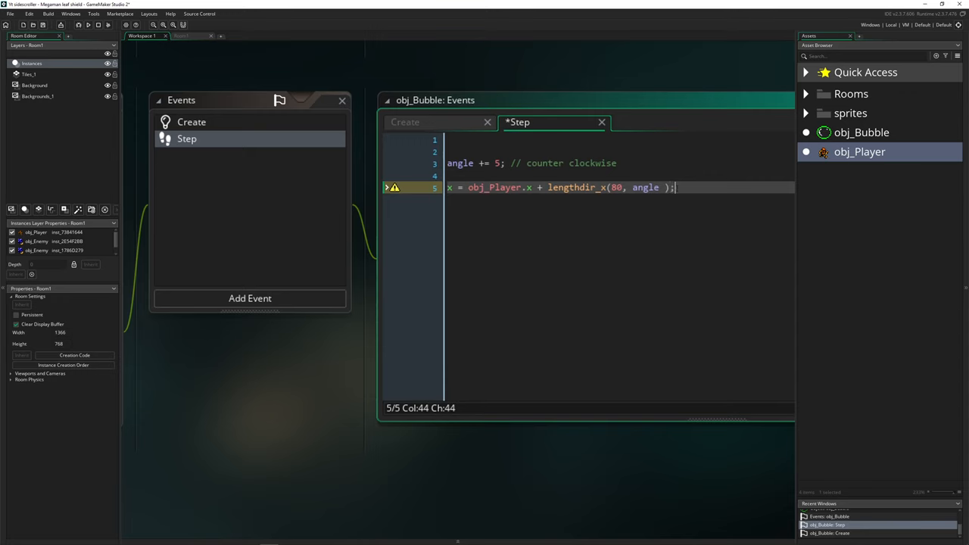
pyautogui.hotkey('ctrl', 's')
# Step: Duplicate line 5 as the y assignment with lengthdir_y and a -35 offset, and save
pyautogui.hotkey('shift', 'Home')
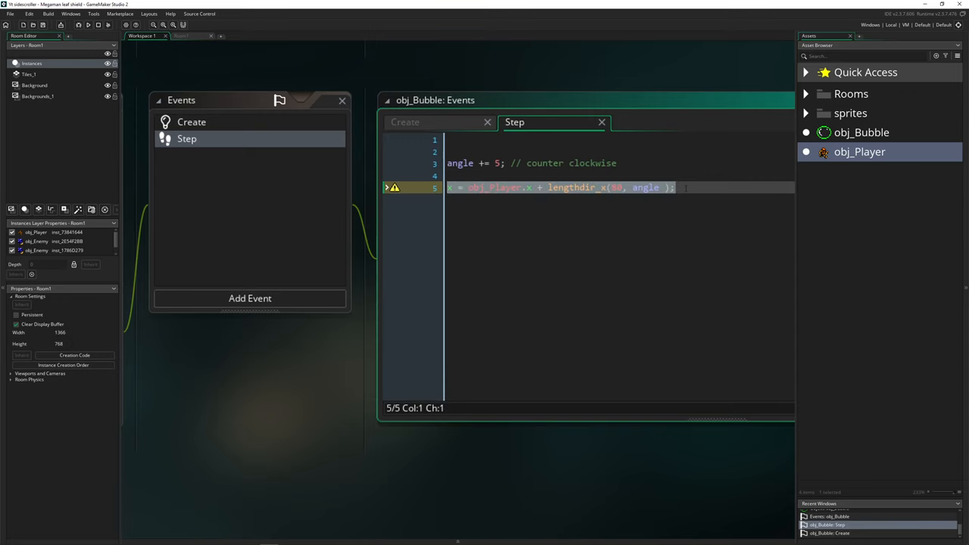
pyautogui.hotkey('ctrl', 'c')
pyautogui.press('End')
pyautogui.press('Return')
pyautogui.hotkey('ctrl', 'v')
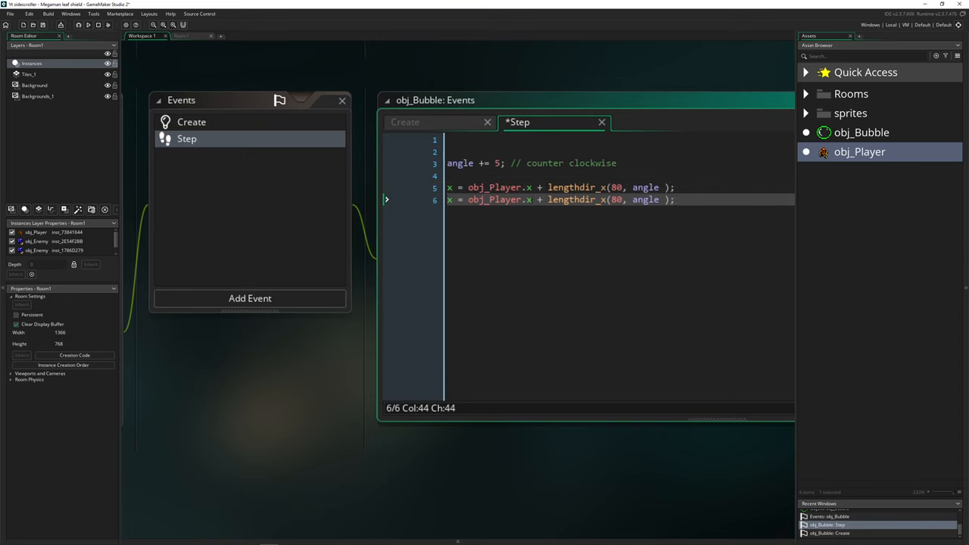
pyautogui.doubleClick(528, 200)
pyautogui.write('y')
pyautogui.doubleClick(449, 200)
pyautogui.write('y')
pyautogui.moveTo(603, 200); pyautogui.dragTo(608, 200)
pyautogui.write('y')
pyautogui.hotkey('ctrl', 's')
pyautogui.click(532, 200)
pyautogui.write('-35')
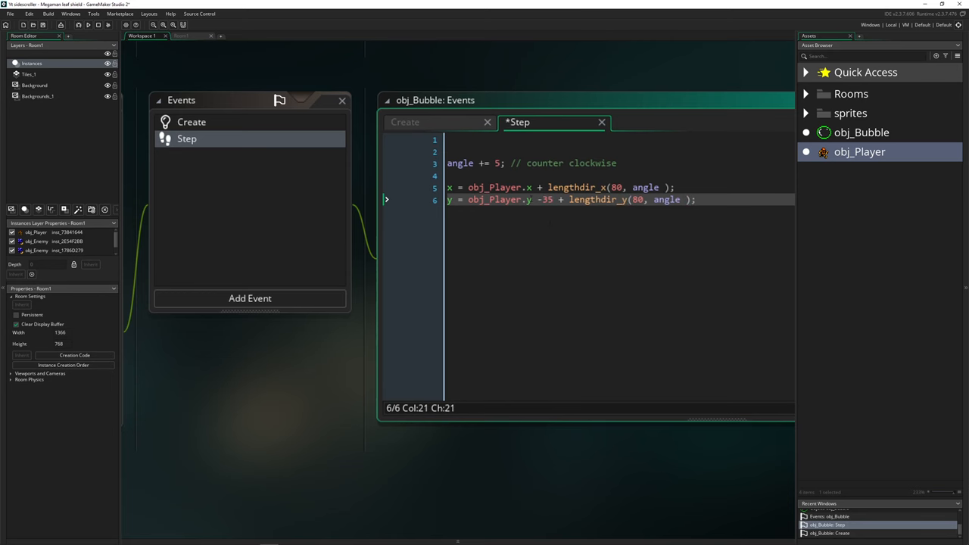
# Step: Check the room layout, then tweak line 5 after obj_Player.x and save the Step code
pyautogui.click(185, 36)
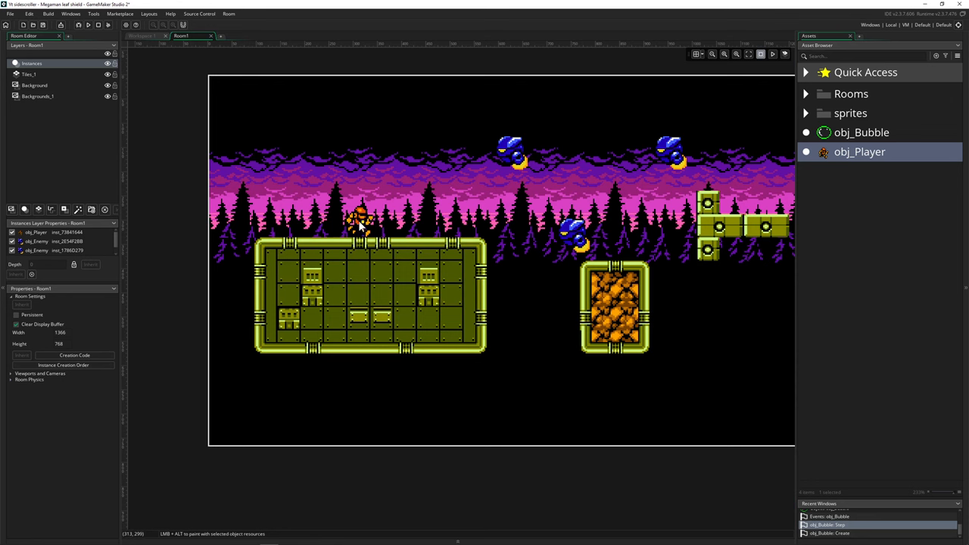
pyautogui.scroll(2, 363, 230)
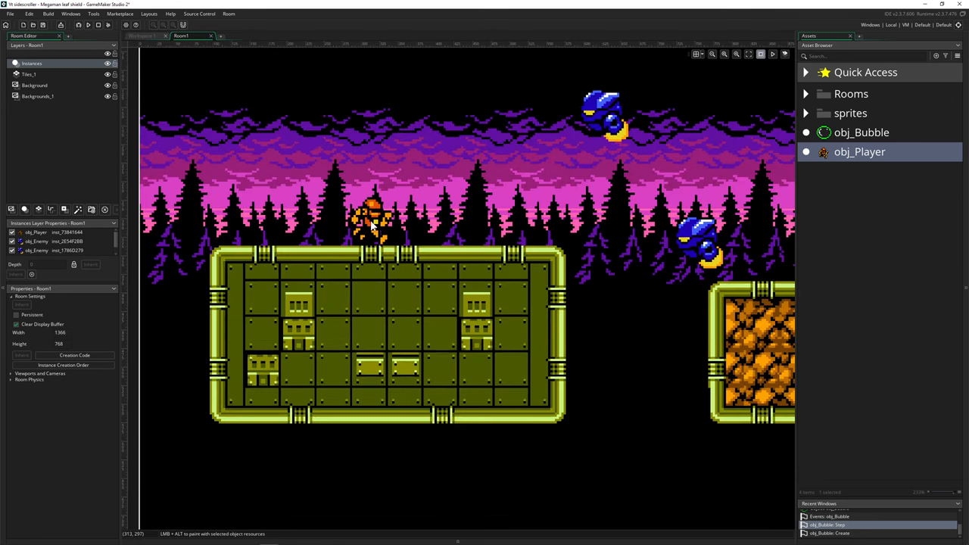
pyautogui.click(143, 37)
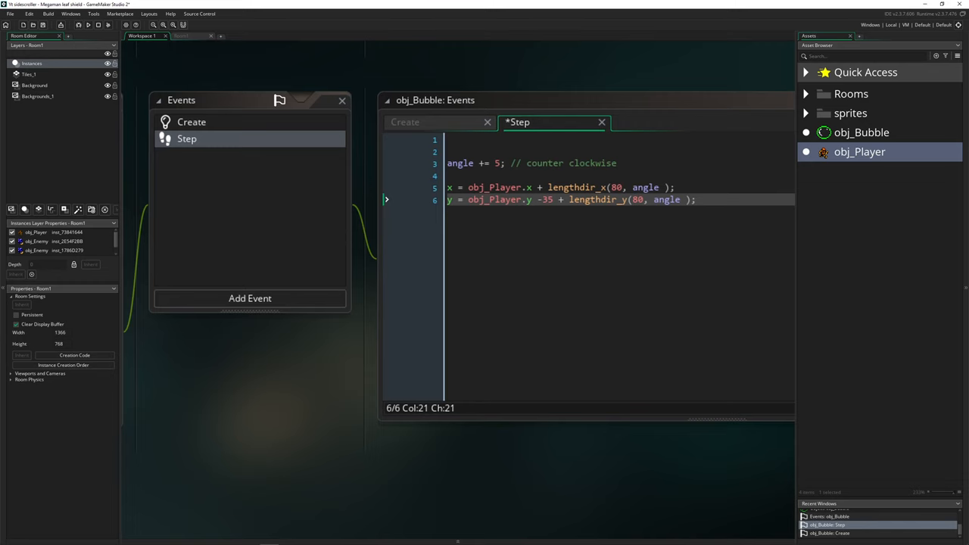
pyautogui.click(536, 187)
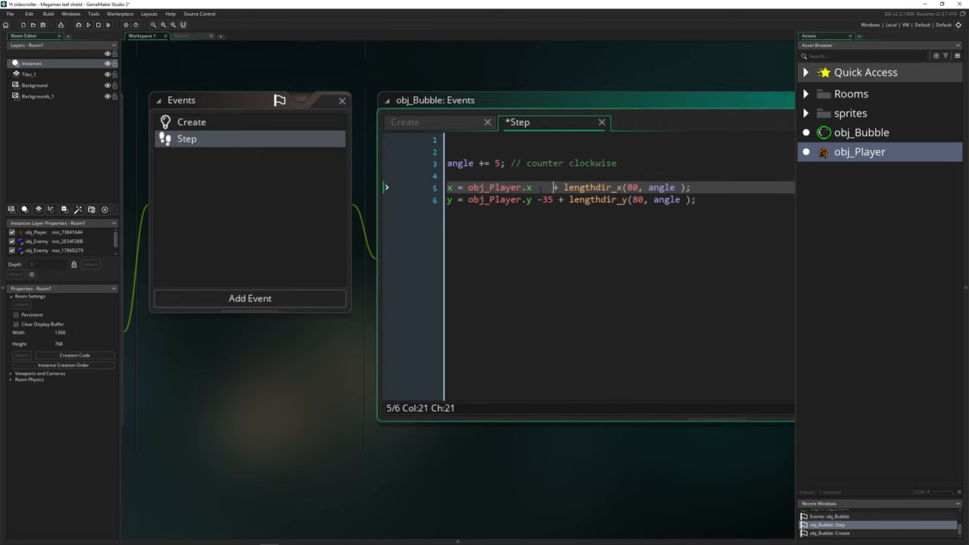
pyautogui.hotkey('ctrl', 's')
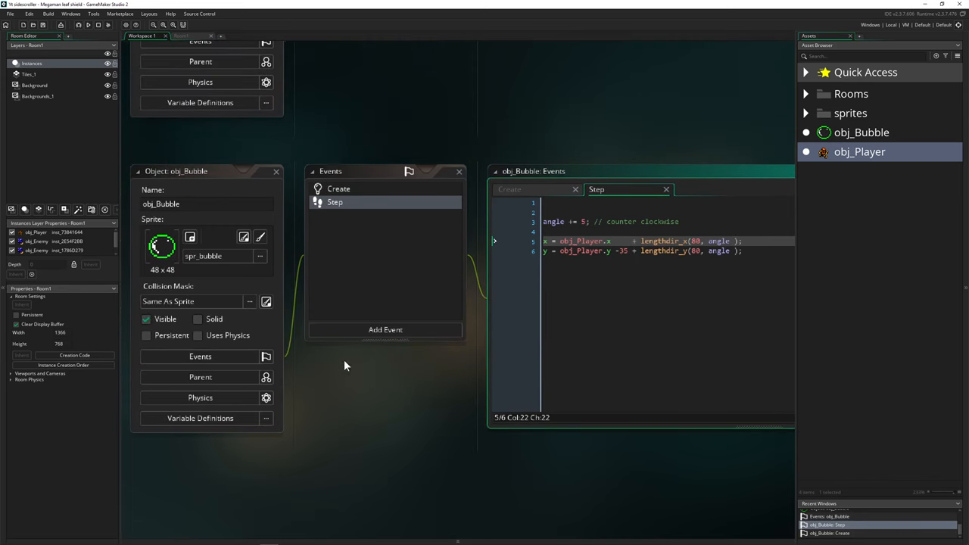
pyautogui.scroll(5, 344, 360)
pyautogui.scroll(2, 374, 262)
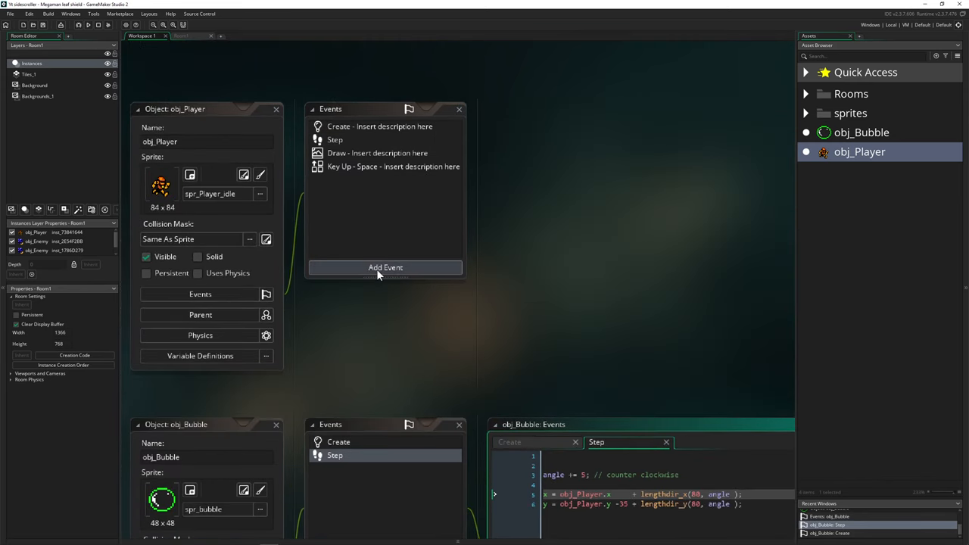
# Step: Add a Key Up - Control event to obj_Player via Add Event
pyautogui.click(386, 267)
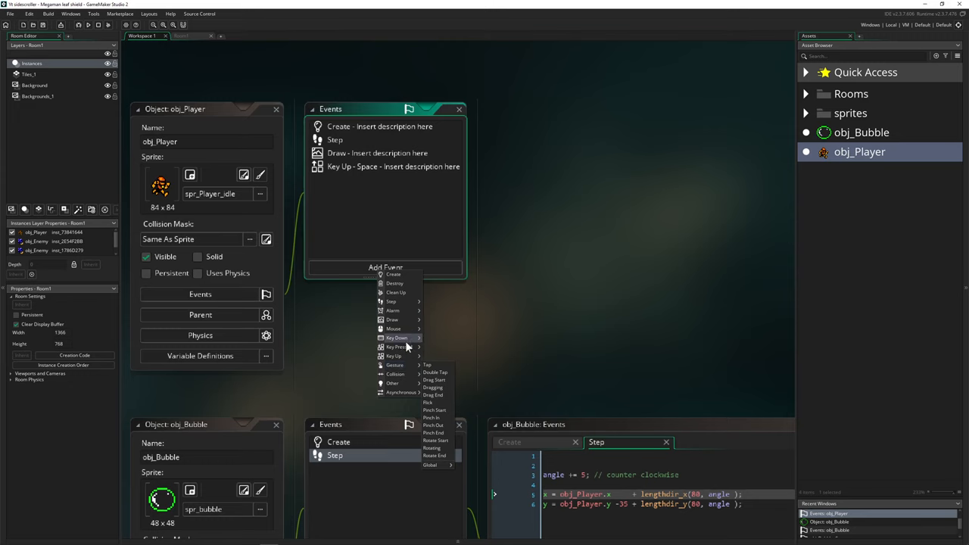
pyautogui.moveTo(395, 355)
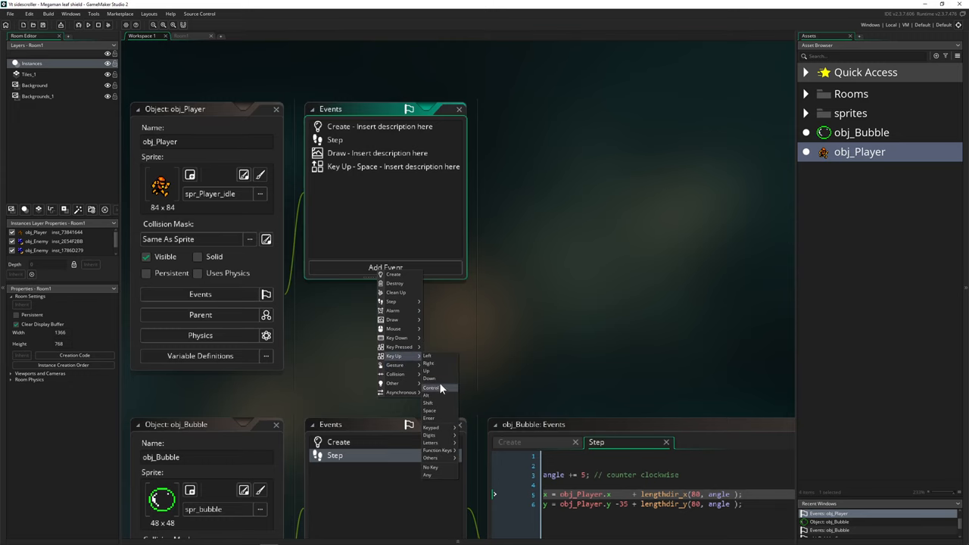
pyautogui.click(433, 387)
pyautogui.hscroll(5, 361, 361)
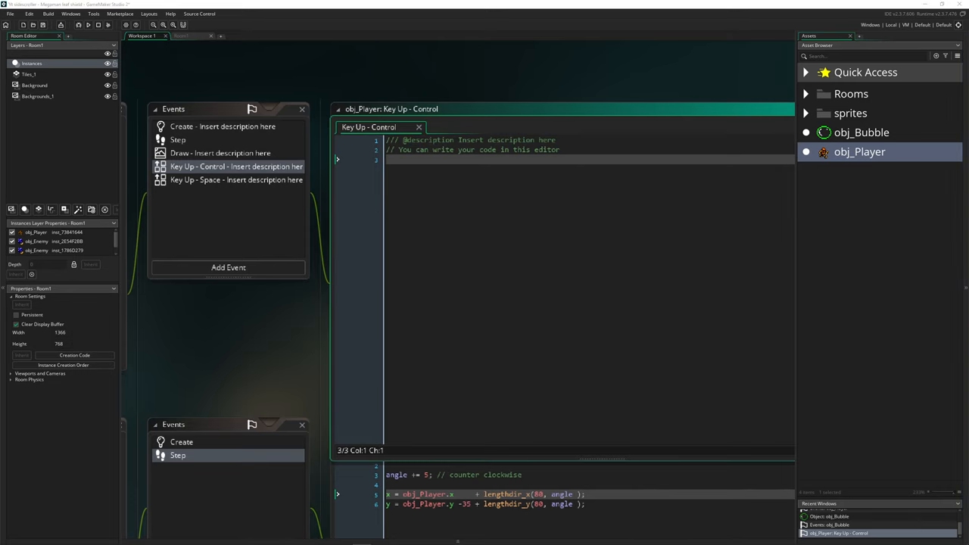
# Step: Below the bubble_1 creation line add bubble_1.angle = 0; and save
pyautogui.press('Return')
pyautogui.press('Return')
pyautogui.write('bubble_1 = instance_create_layer(x,y, layer, obj_Bubble );')
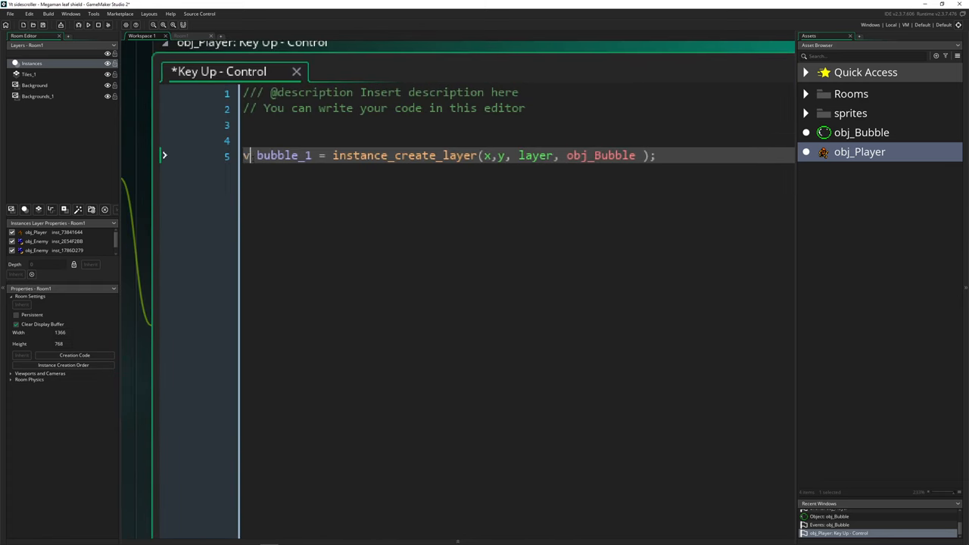
pyautogui.write('var')
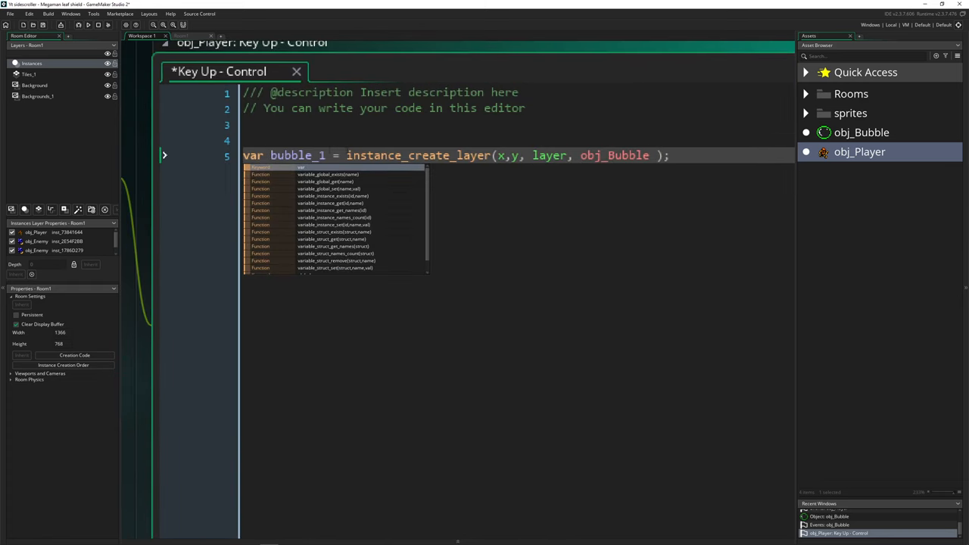
pyautogui.doubleClick(297, 155)
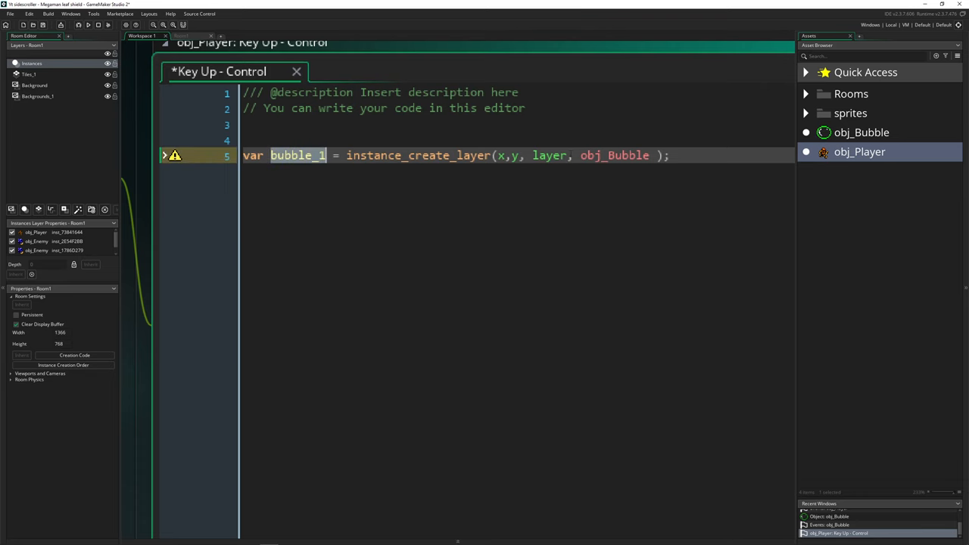
pyautogui.doubleClick(551, 155)
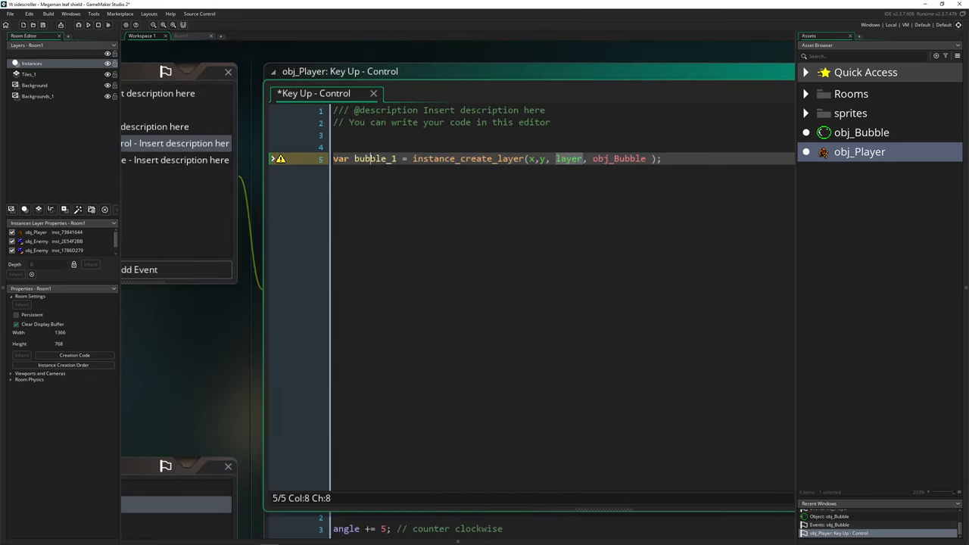
pyautogui.doubleClick(374, 158)
pyautogui.click(698, 159)
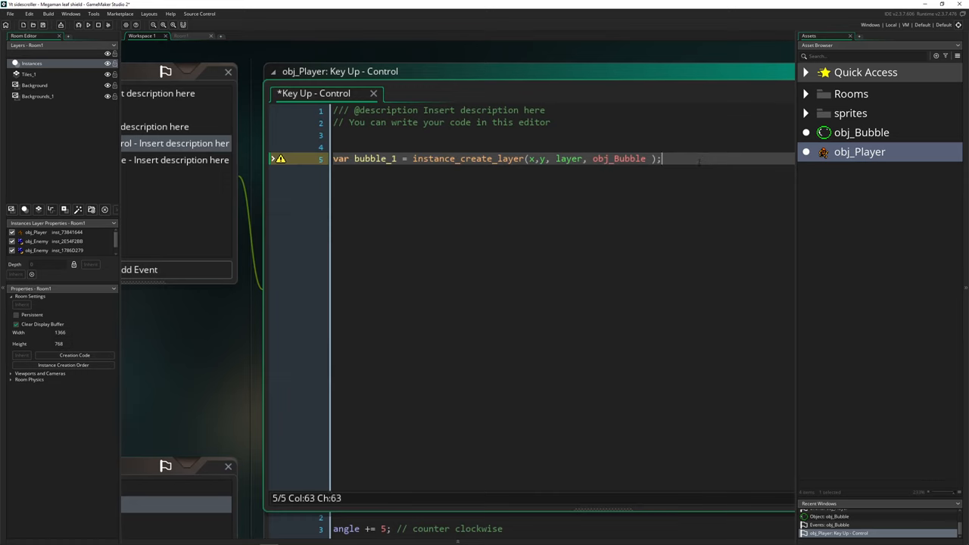
pyautogui.press('Return')
pyautogui.hotkey('ctrl', 'v')
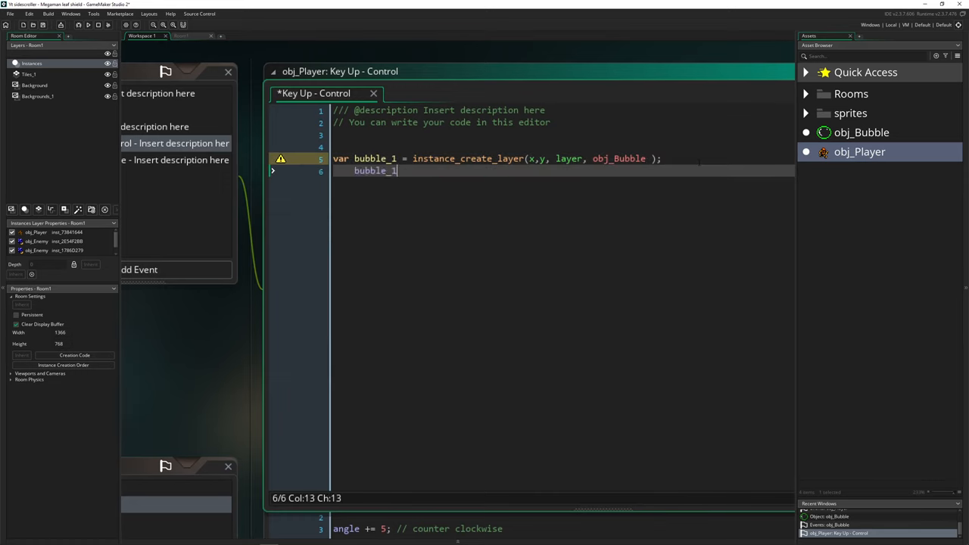
pyautogui.write('.angle ')
pyautogui.write('= 0;')
pyautogui.hotkey('ctrl', 's')
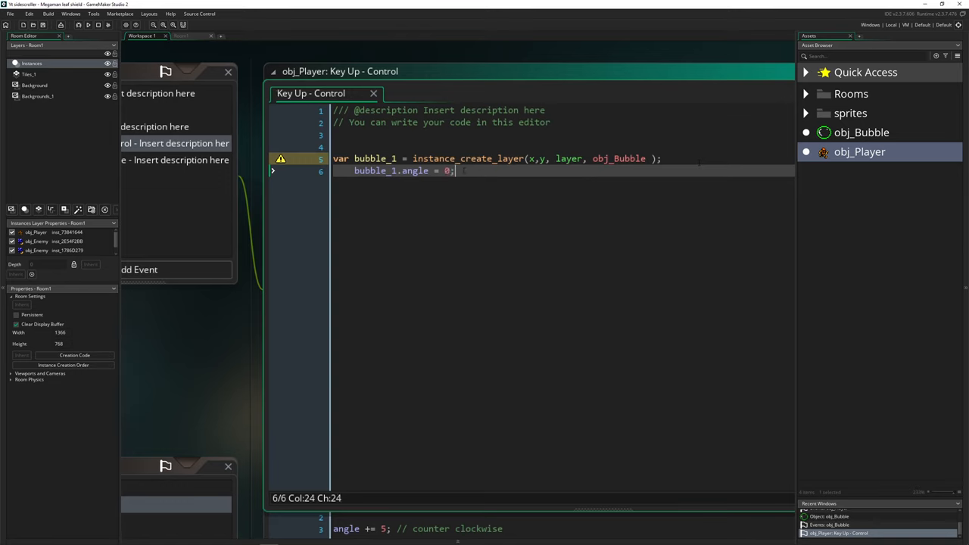
# Step: Copy the two bubble lines and paste three more copies of the block
pyautogui.hotkey('shift', 'Up')
pyautogui.press('Down')
pyautogui.press('End')
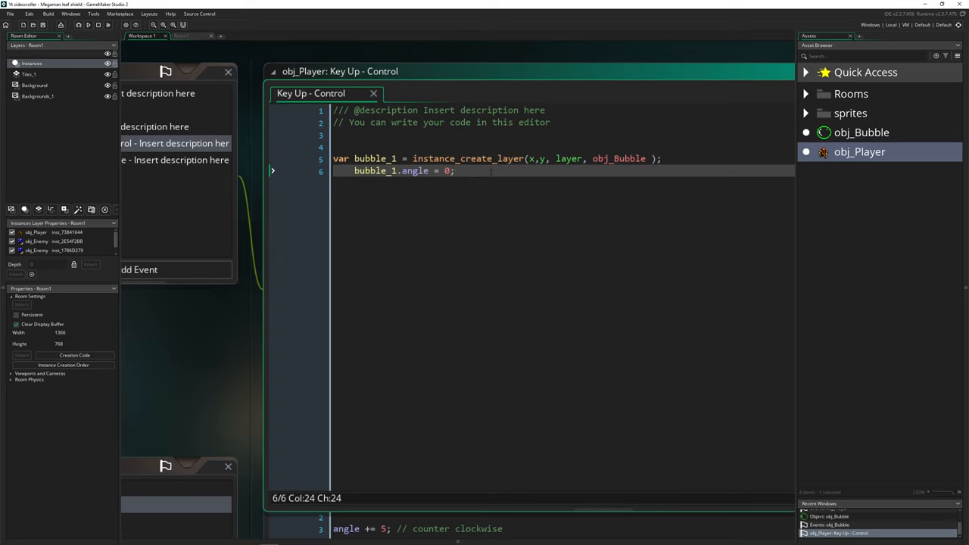
pyautogui.press('Return')
pyautogui.press('Return')
pyautogui.hotkey('ctrl', 'v')
pyautogui.press('Return')
pyautogui.press('Return')
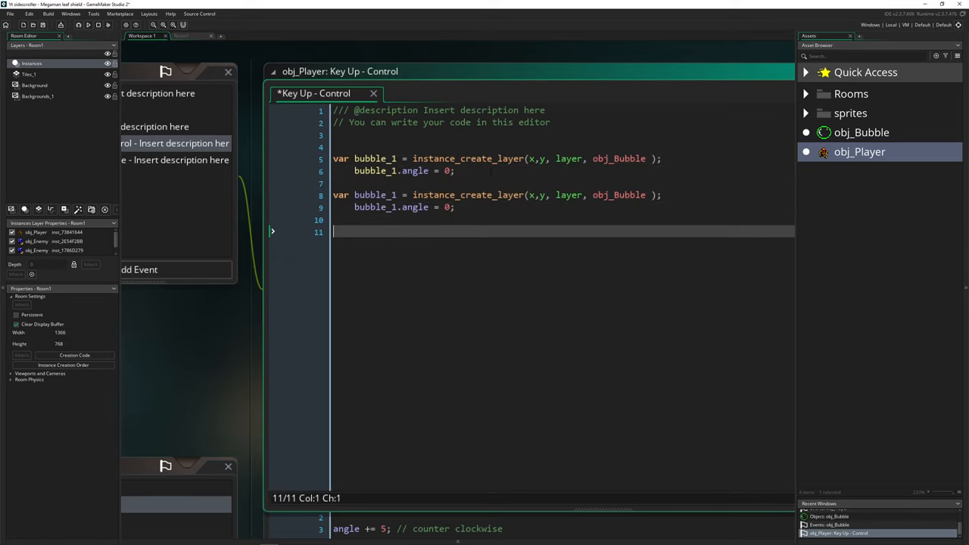
pyautogui.hotkey('ctrl', 'v')
pyautogui.press('Return')
pyautogui.press('Return')
pyautogui.hotkey('ctrl', 'v')
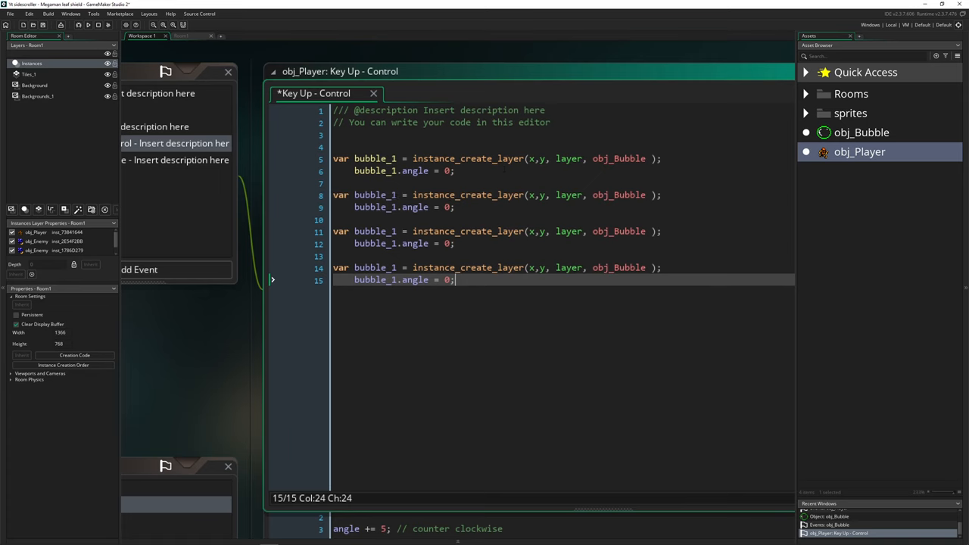
# Step: Rename the pasted blocks' variables to bubble_2, bubble_3 and bubble_4
pyautogui.click(396, 195)
pyautogui.press('BackSpace')
pyautogui.write('2')
pyautogui.click(396, 207)
pyautogui.press('BackSpace')
pyautogui.write('2')
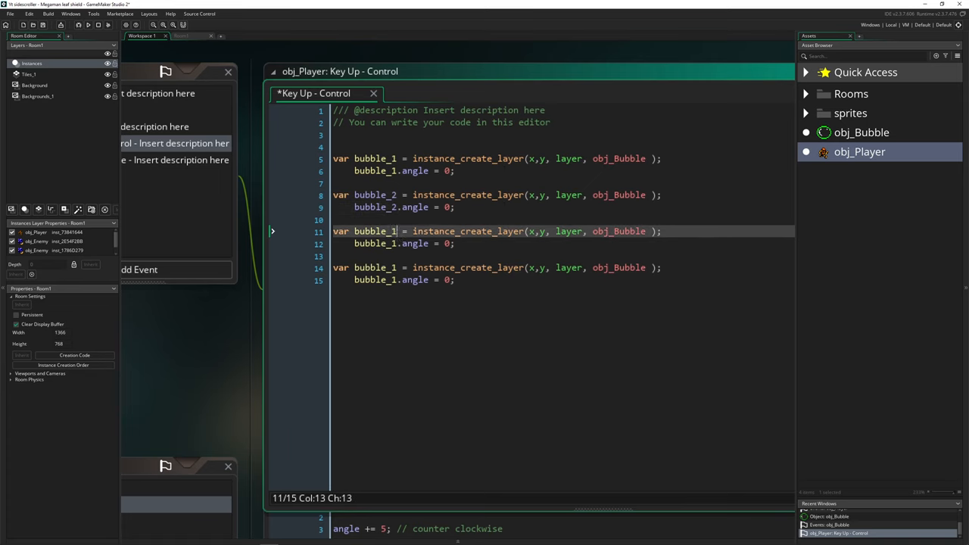
pyautogui.press('BackSpace')
pyautogui.write('3')
pyautogui.click(394, 244)
pyautogui.press('BackSpace')
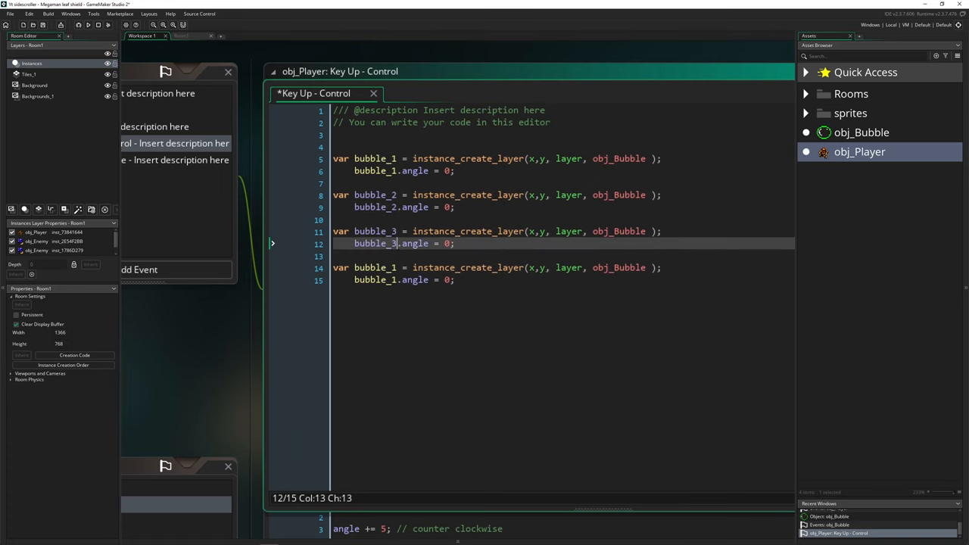
pyautogui.write('3')
pyautogui.click(395, 268)
pyautogui.write('4')
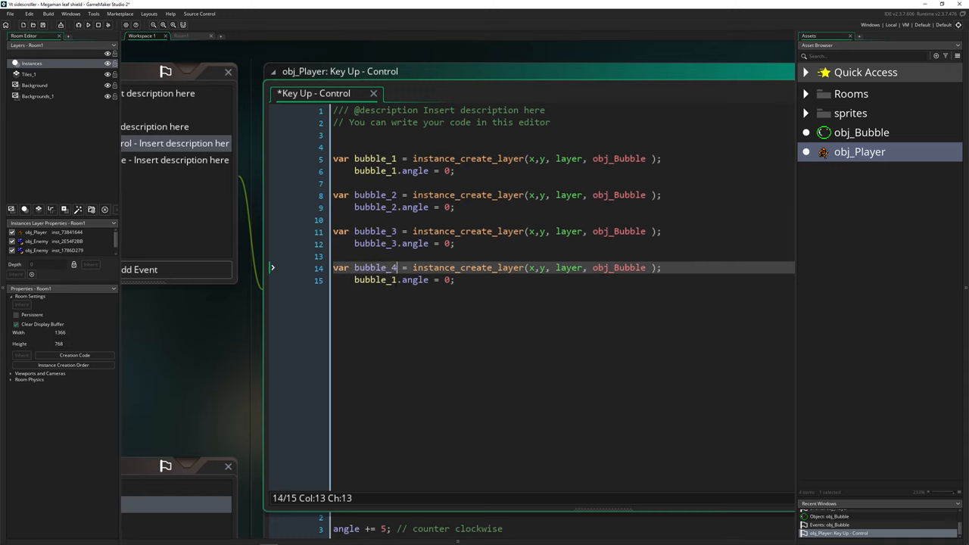
pyautogui.click(394, 280)
pyautogui.press('BackSpace')
pyautogui.write('4')
# Step: Set bubble_2, bubble_3 and bubble_4 angles to 90, 180 and 270, and save
pyautogui.doubleClick(447, 207)
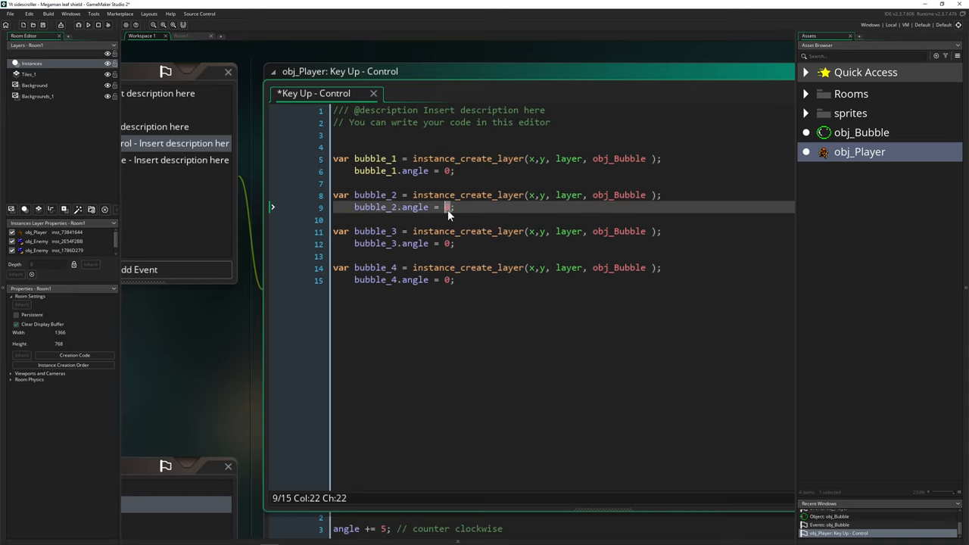
pyautogui.write('90')
pyautogui.press('Down')
pyautogui.press('Down')
pyautogui.press('Down')
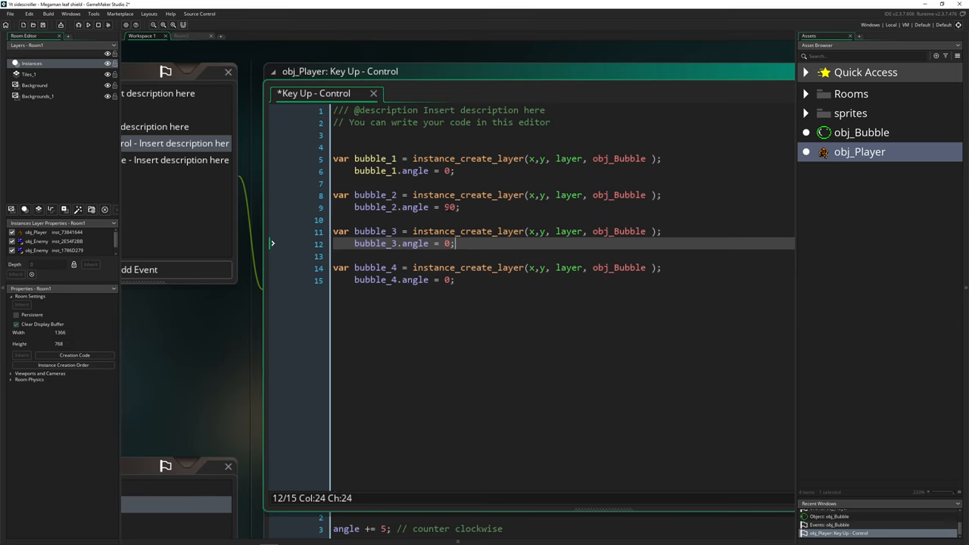
pyautogui.write('180')
pyautogui.press('Down')
pyautogui.press('Down')
pyautogui.press('Down')
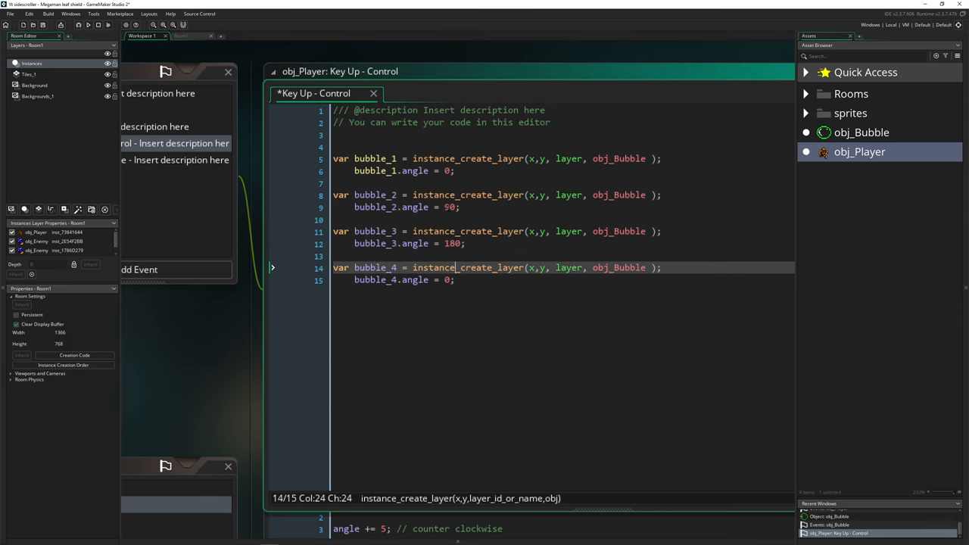
pyautogui.write('27')
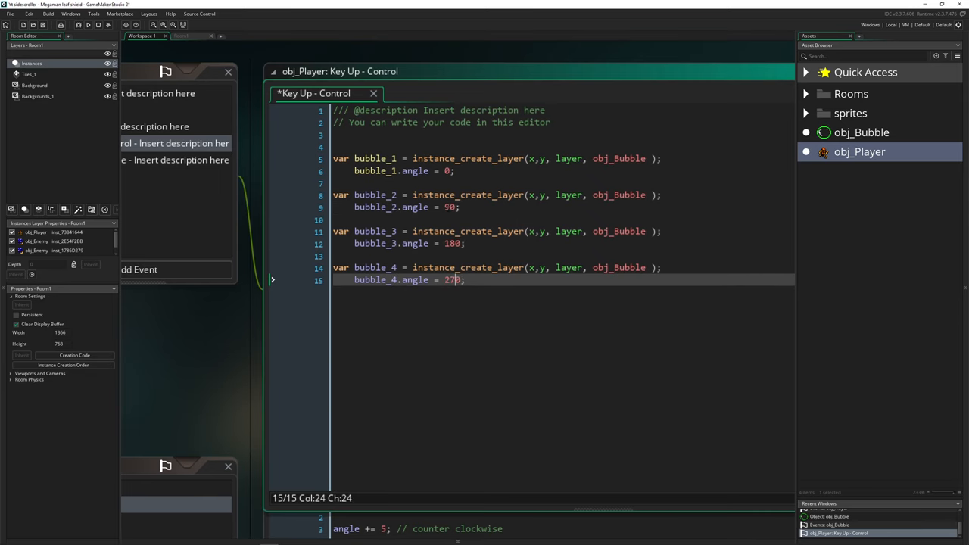
pyautogui.hotkey('ctrl', 's')
pyautogui.keyDown('ctrl'); pyautogui.scroll(-2, 192, 44); pyautogui.keyUp('ctrl')
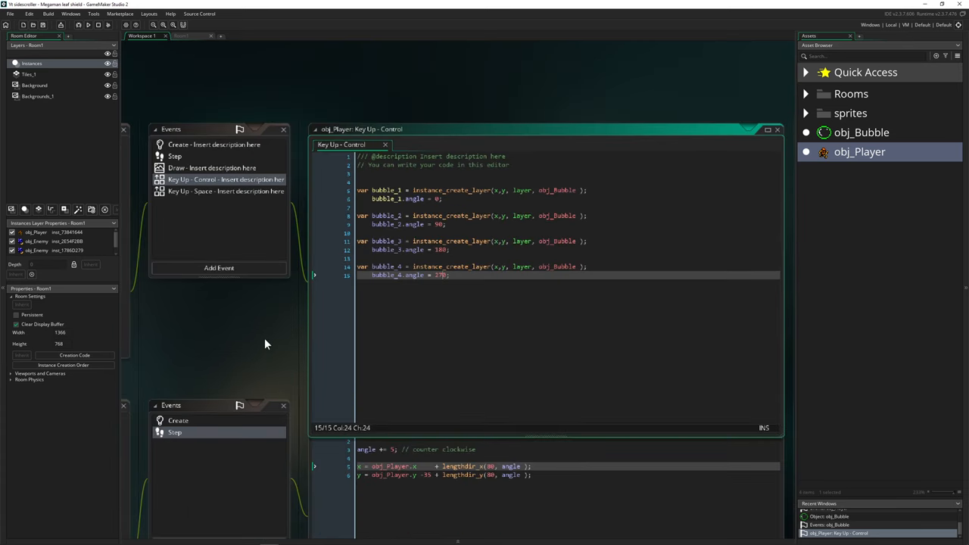
pyautogui.scroll(-1, 264, 338)
pyautogui.hscroll(-2, 292, 340)
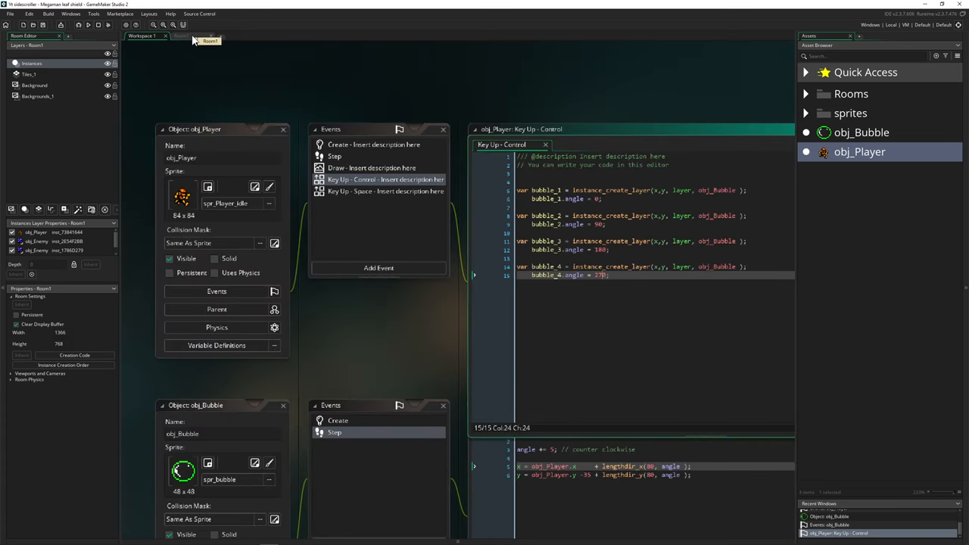
pyautogui.click(573, 241)
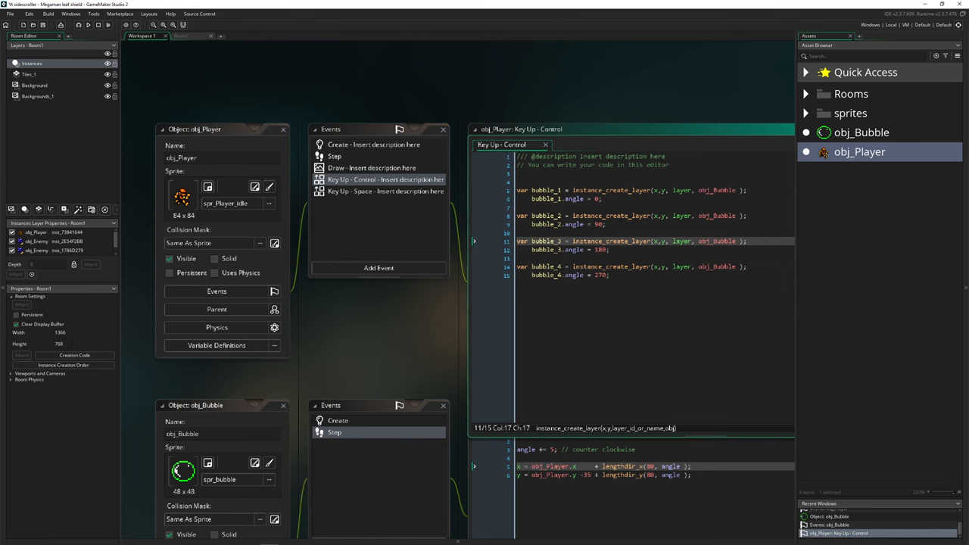
pyautogui.press('F5')
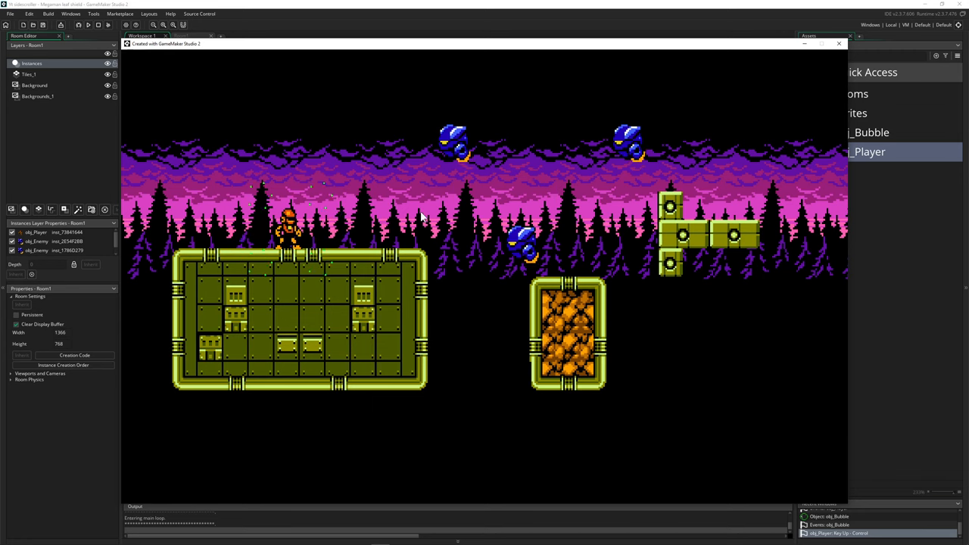
pyautogui.click(841, 49)
pyautogui.scroll(-3, 380, 324)
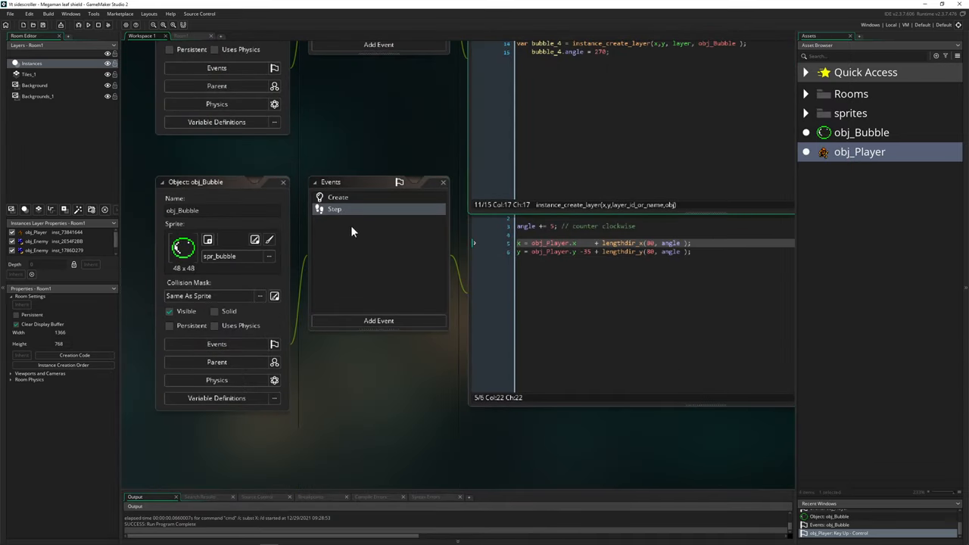
# Step: Add image_speed = 0; to obj_Bubble's Create event and run the game with F5
pyautogui.doubleClick(337, 197)
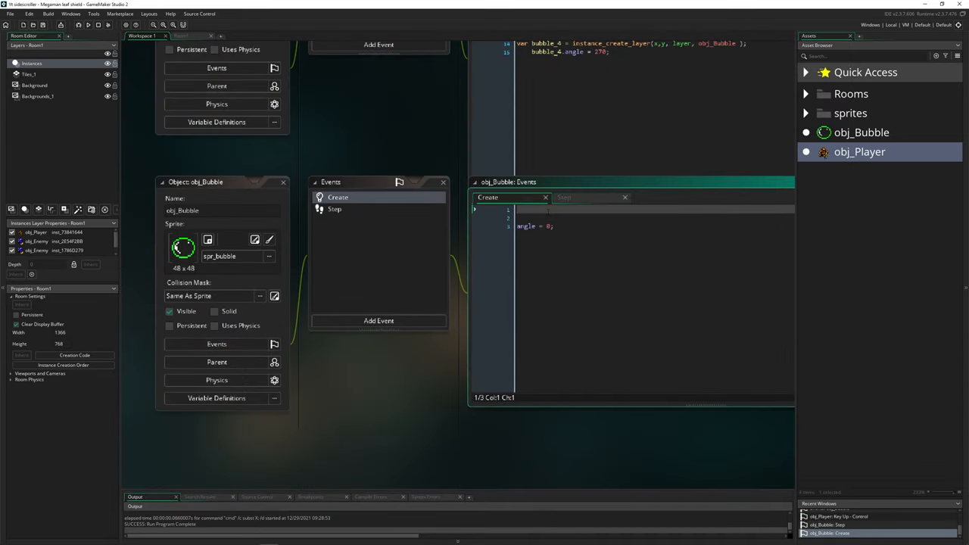
pyautogui.write('image_speed = 0;')
pyautogui.press('F5')
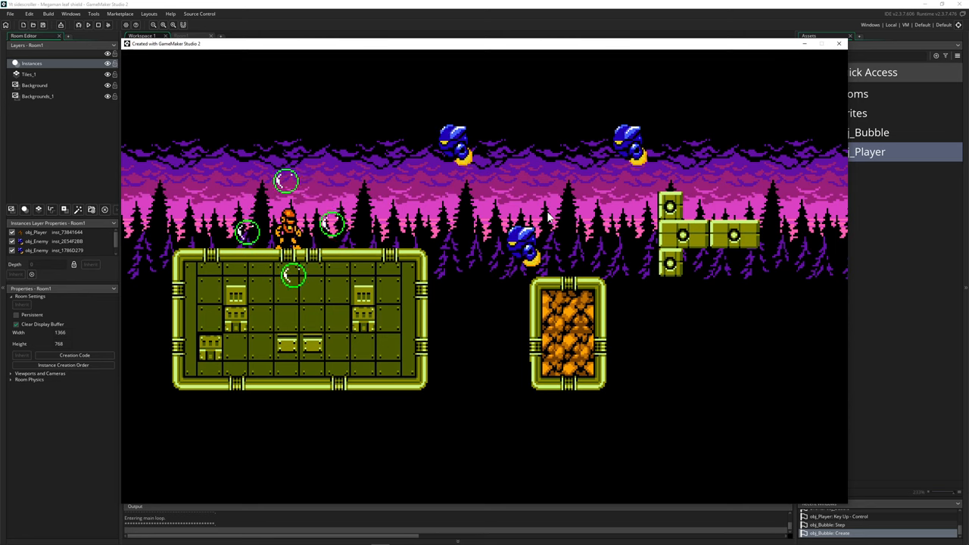
# Step: Walk the player right and left along the platform while the four bubbles orbit him
pyautogui.press('Right')
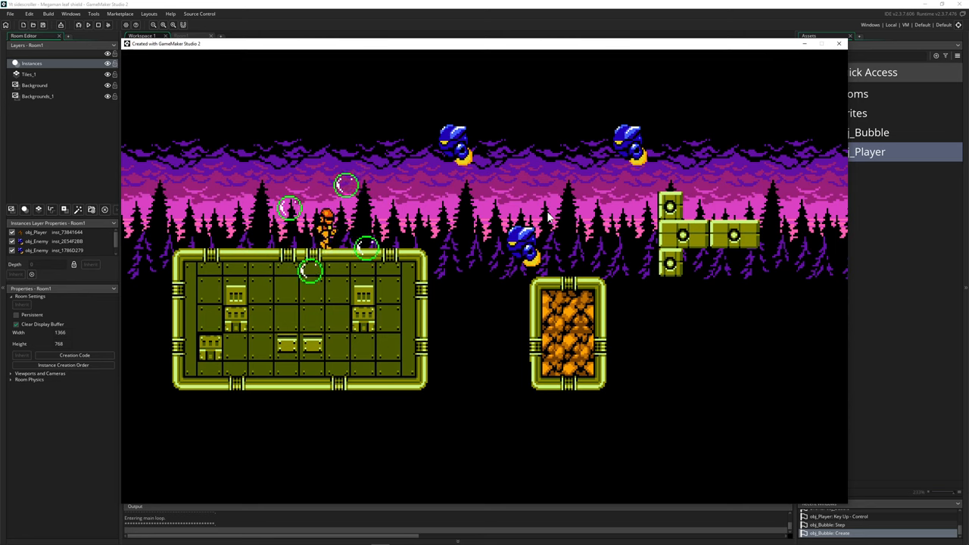
pyautogui.press('Left')
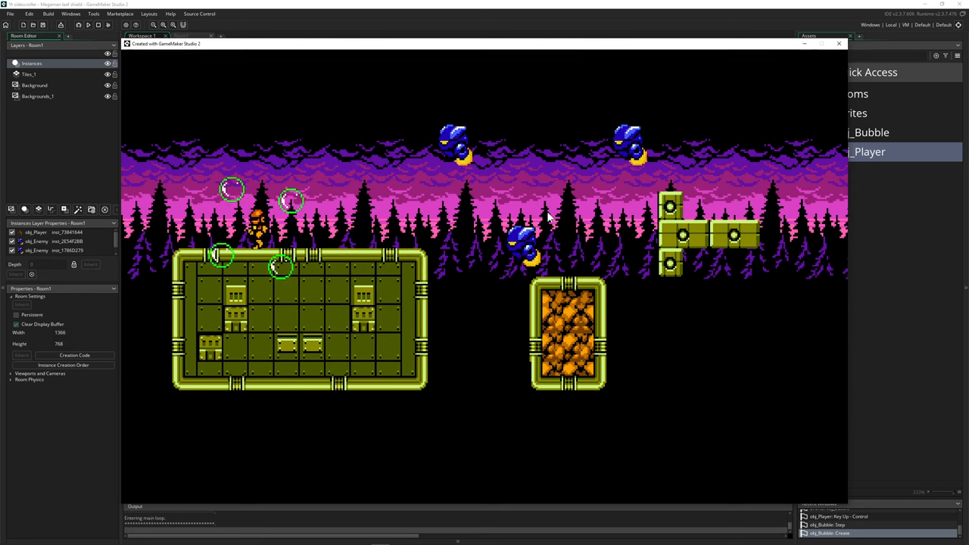
pyautogui.press('Left')
pyautogui.press('Right')
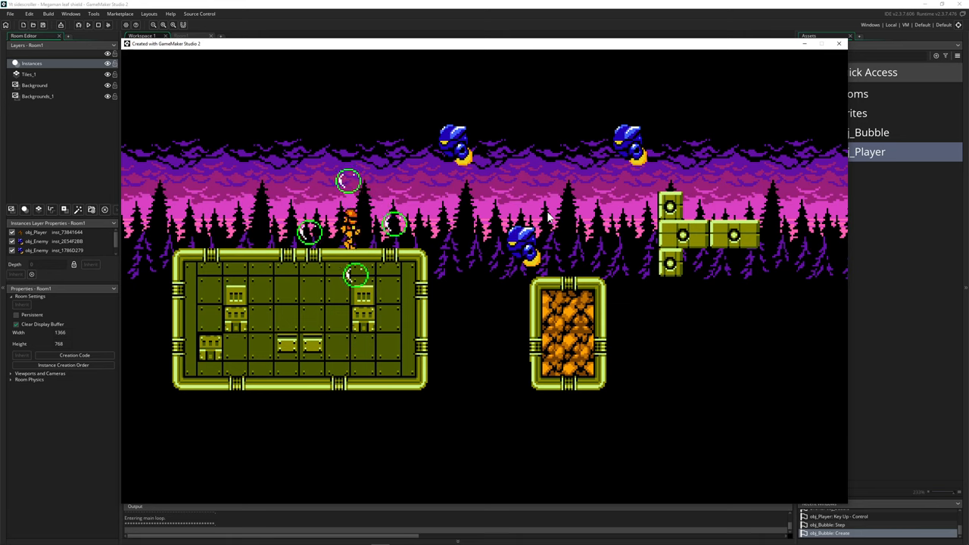
pyautogui.press('Right')
pyautogui.press('Right')
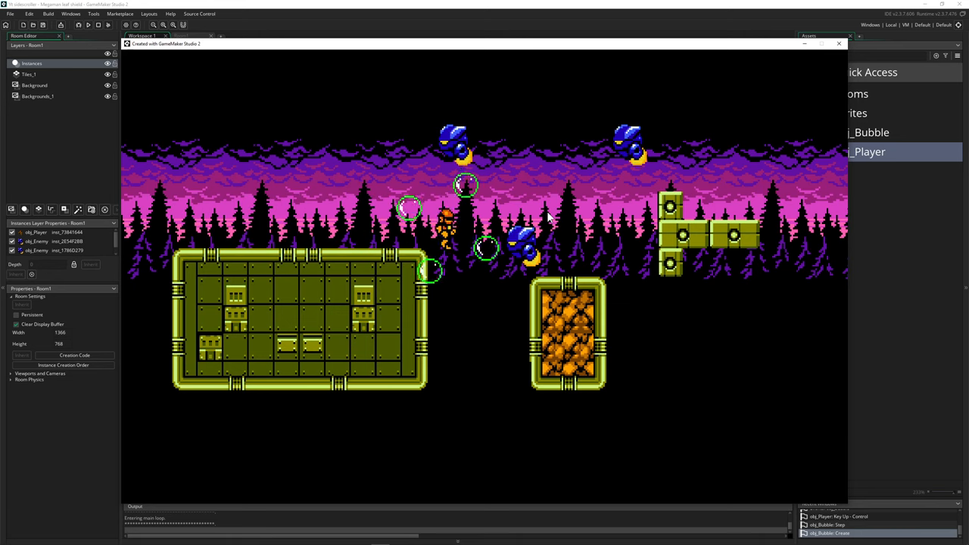
pyautogui.press('Left')
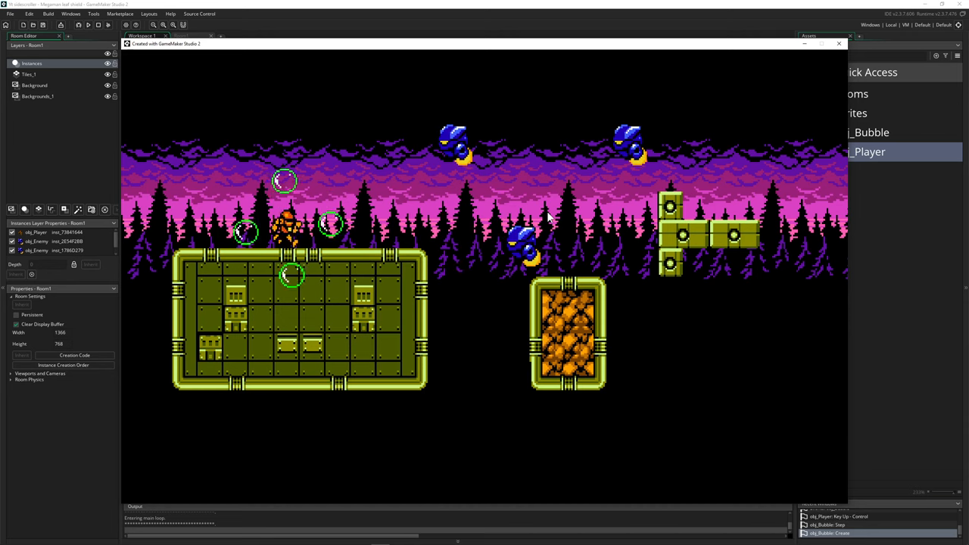
pyautogui.press('Right')
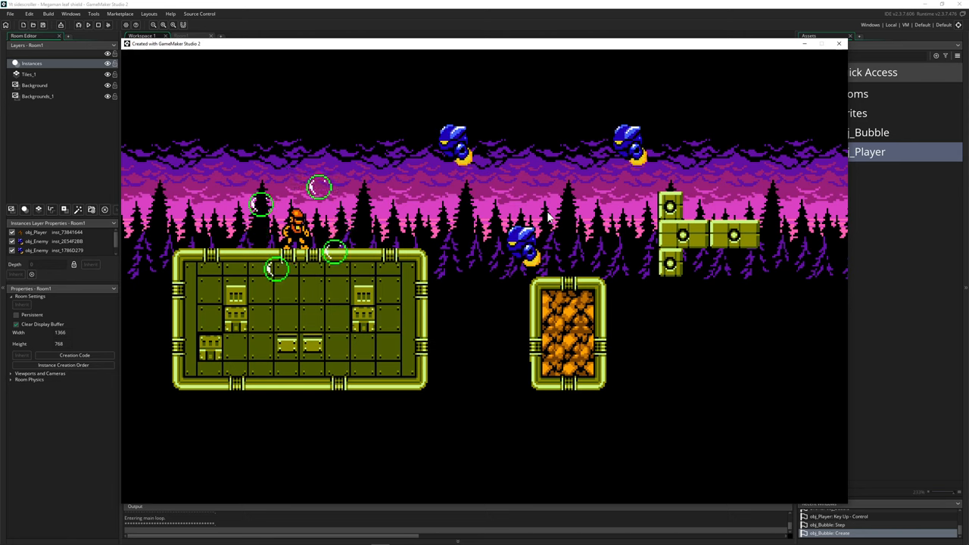
# Step: Walk the player right and back left again, then shift the game window slightly up and right
pyautogui.press('Right')
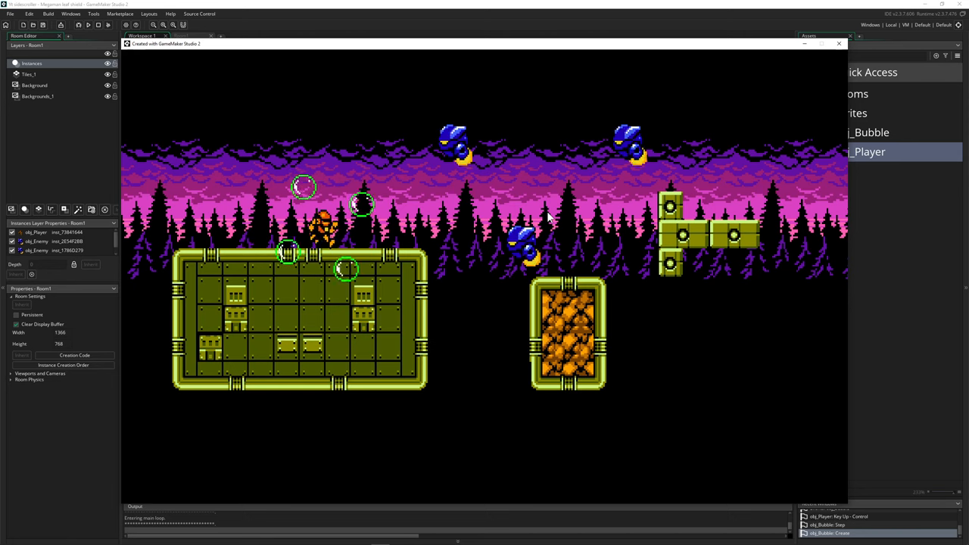
pyautogui.press('Left')
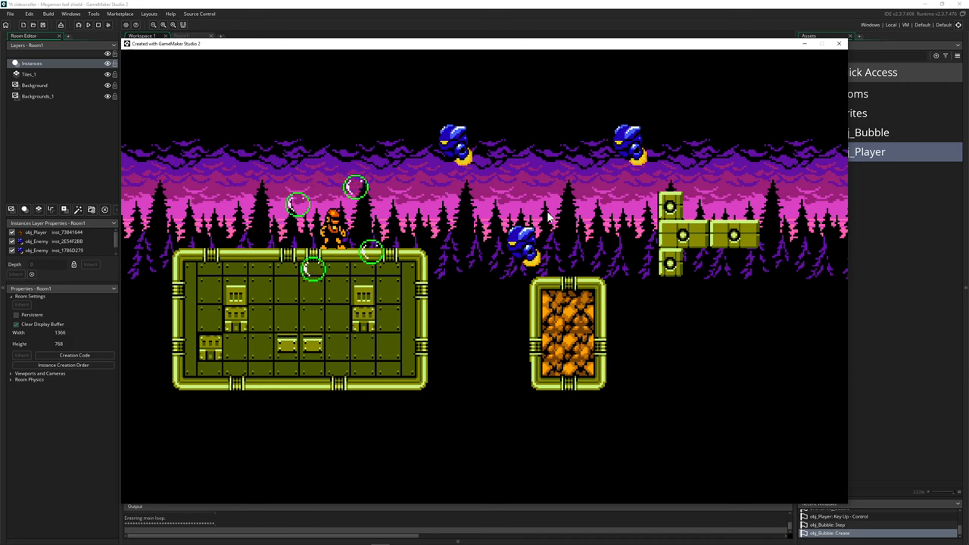
pyautogui.moveTo(629, 47); pyautogui.dragTo(645, 43)
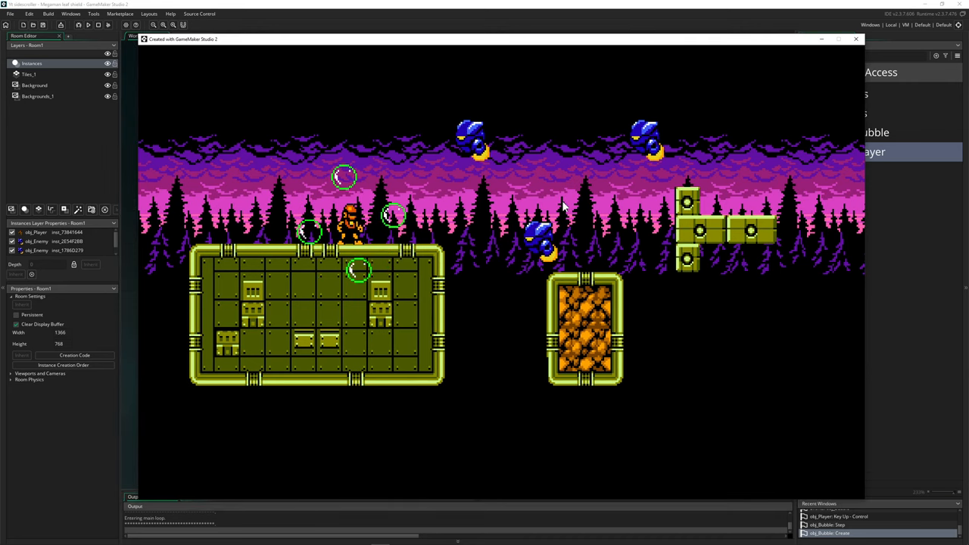